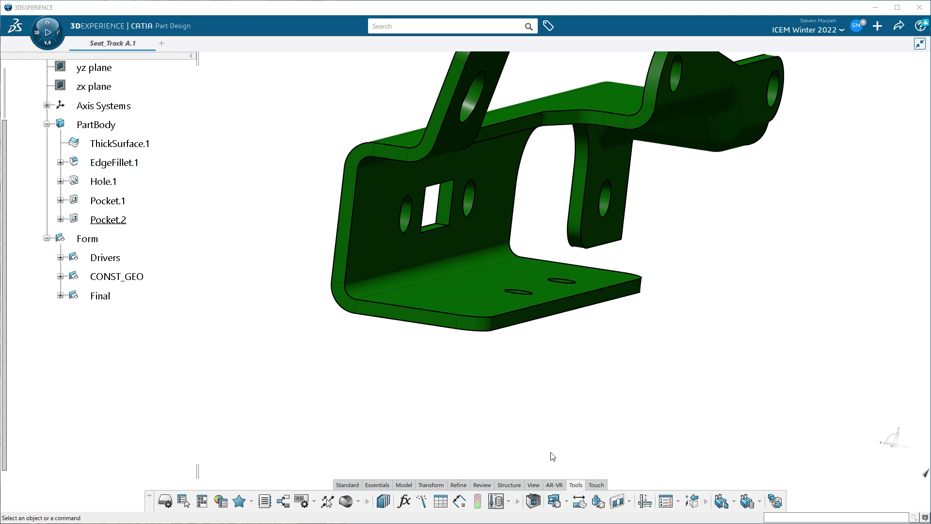
- Start a Measure Between in the part with Minimum distance as the type of measure and Exact as the calculation mode
click(579, 502)
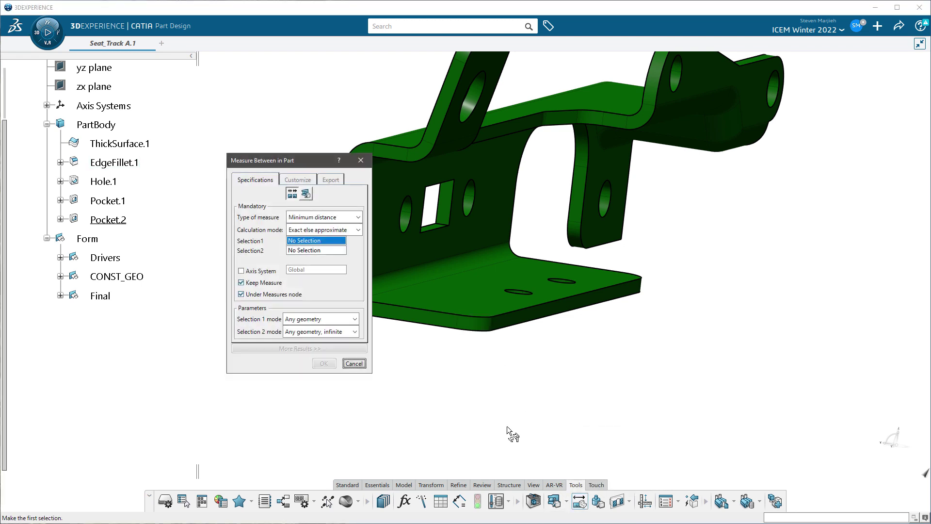
drag(287, 164, 235, 155)
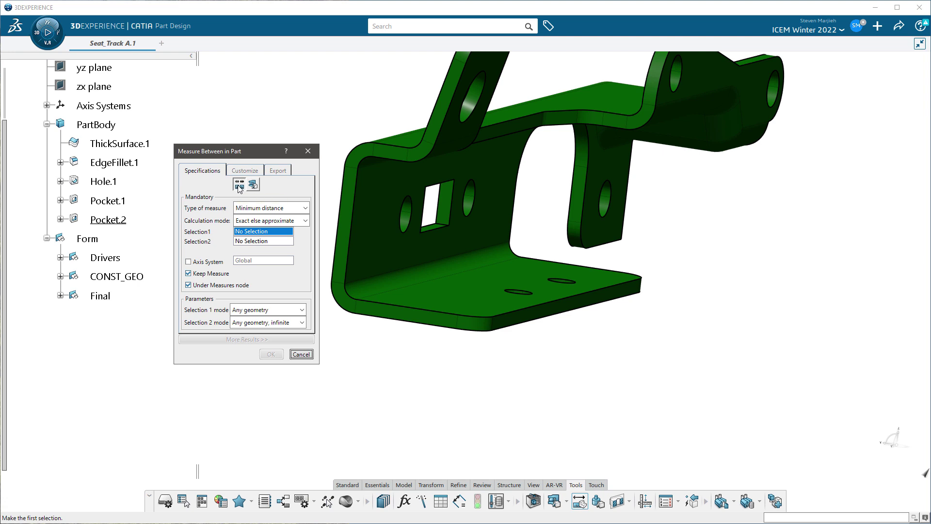
click(255, 208)
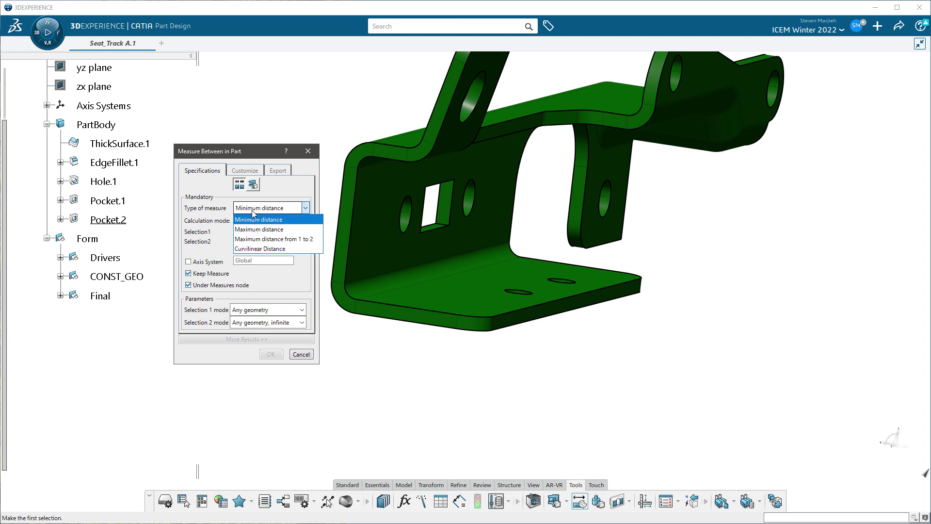
click(256, 220)
click(260, 221)
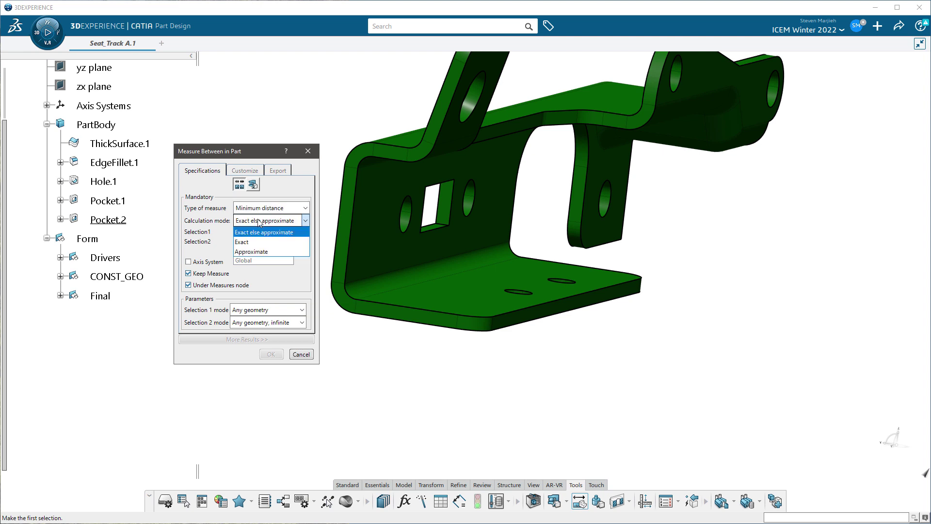
click(256, 242)
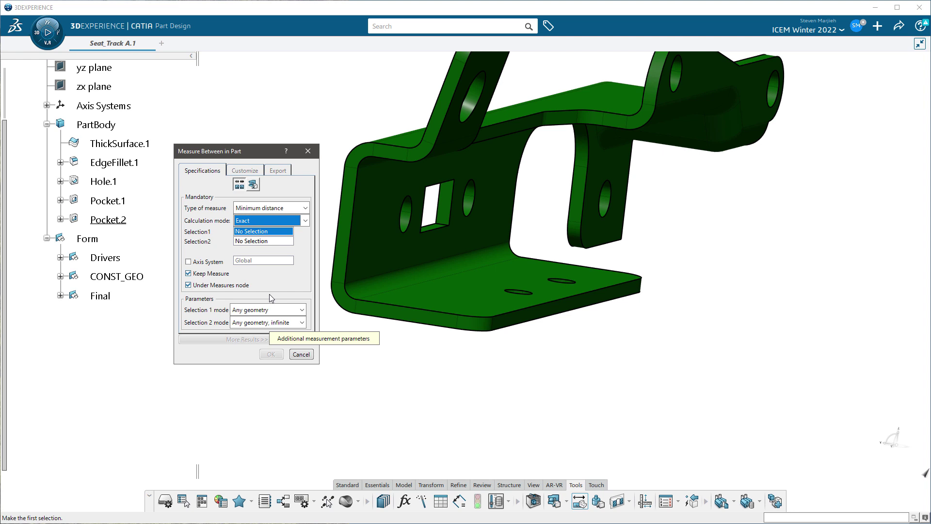
- Try to measure the minimum distance from the bracket's outer side face to the long edge face of its bottom flange
middle_drag(409, 322, 402, 353)
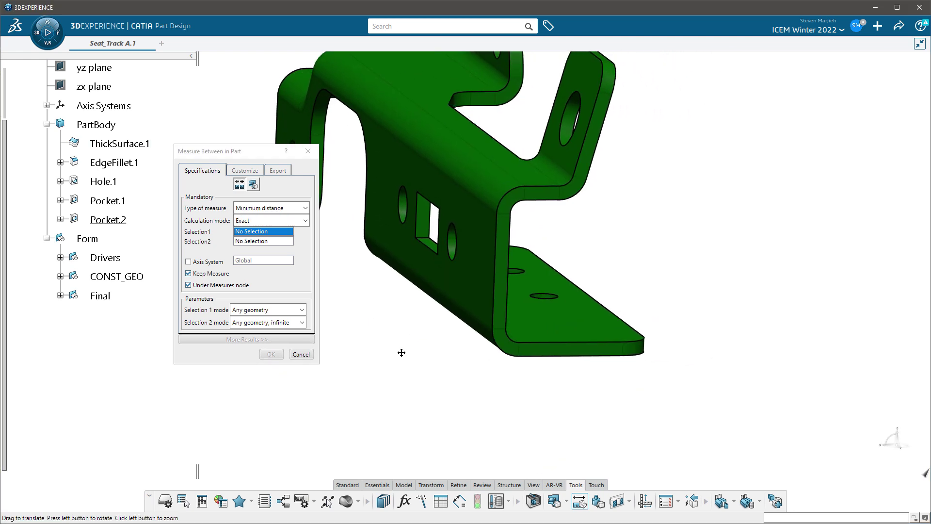
click(462, 279)
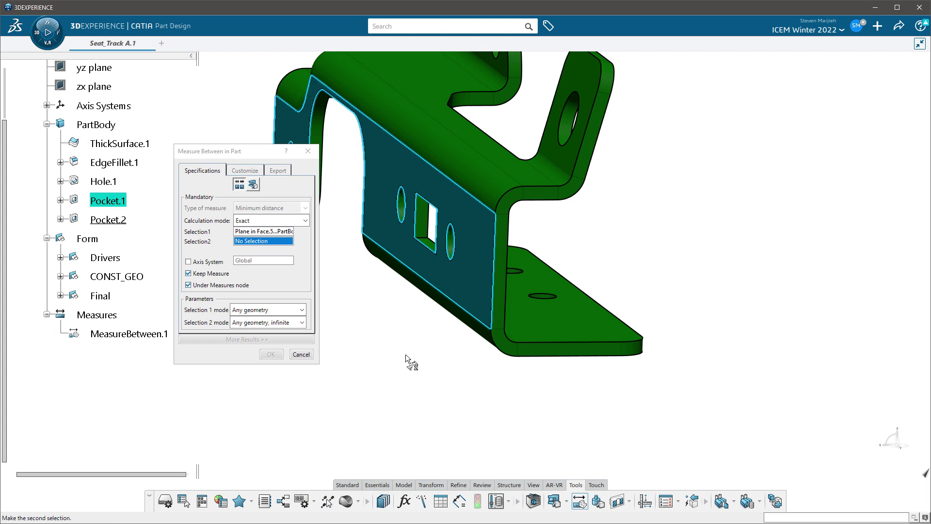
scroll(415, 298, up, 5)
click(416, 298)
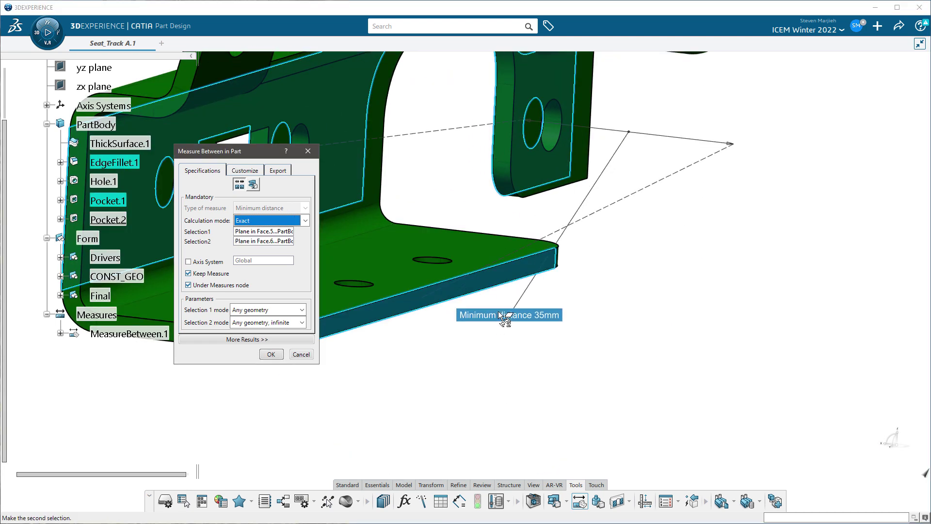
click(606, 316)
middle_drag(495, 345, 489, 321)
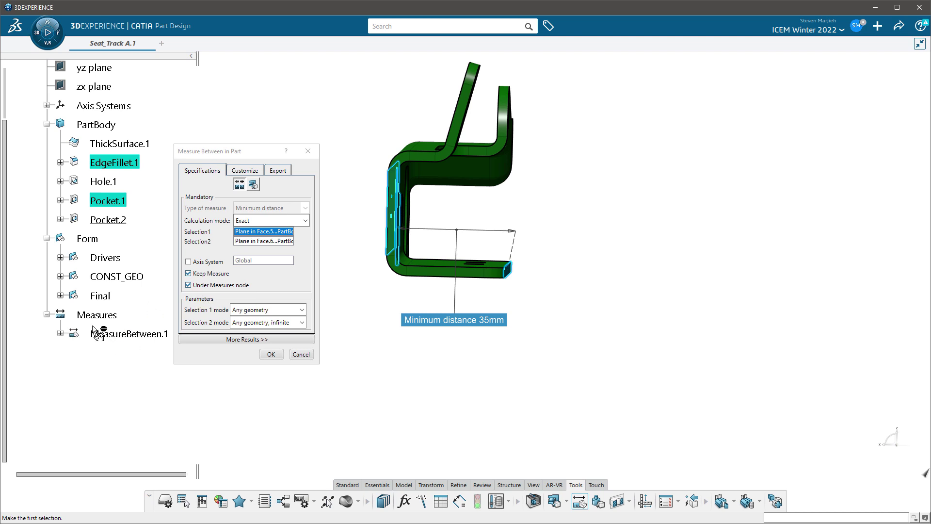
click(271, 354)
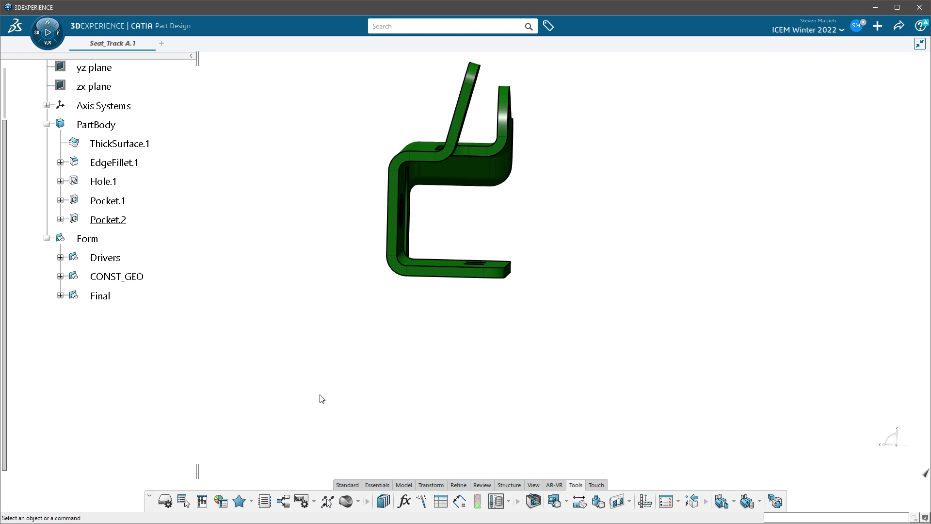
- Turn off the Under Measures node option in the Measure Between settings
click(576, 505)
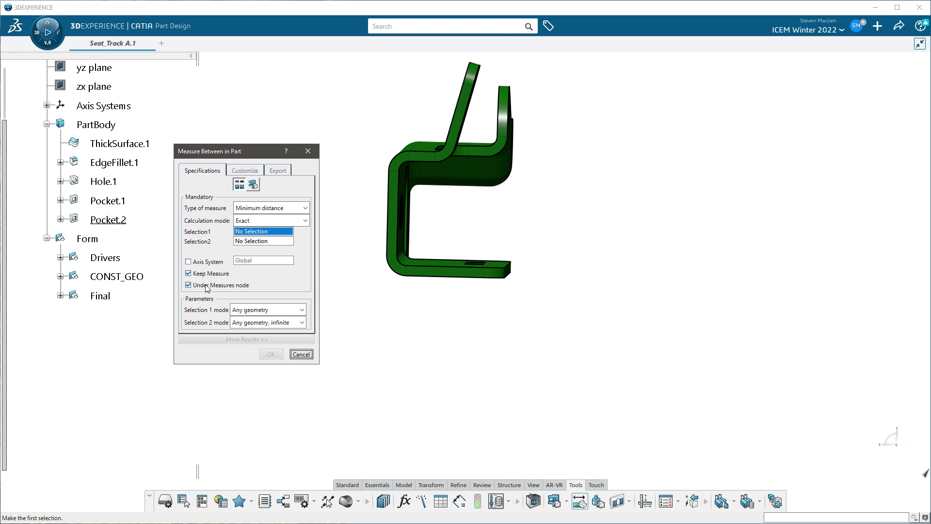
click(196, 288)
click(298, 355)
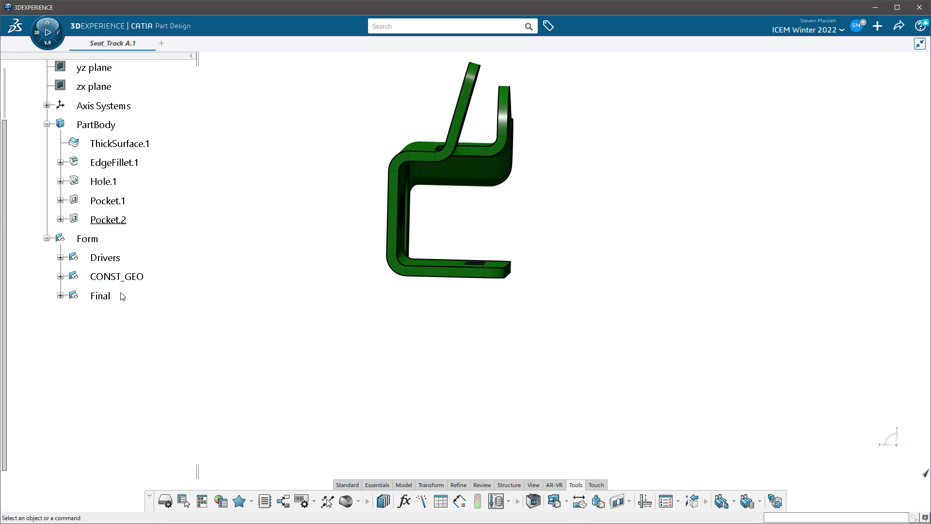
- Define the CONST_GEO geometrical set as the in-work object
right_click(120, 278)
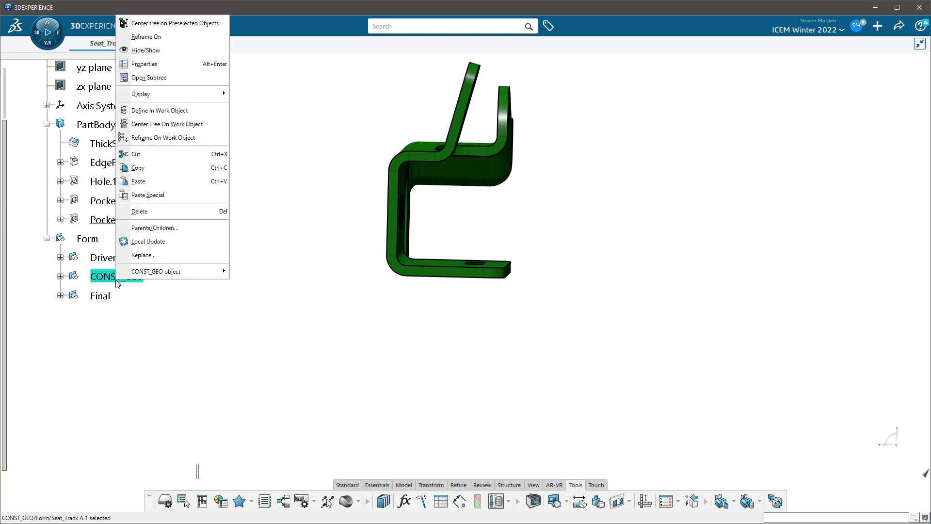
click(163, 114)
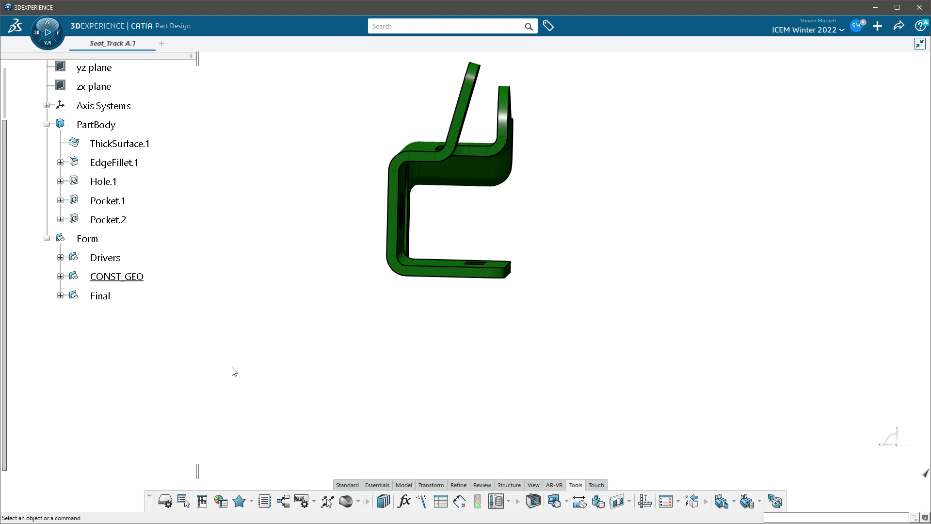
click(140, 282)
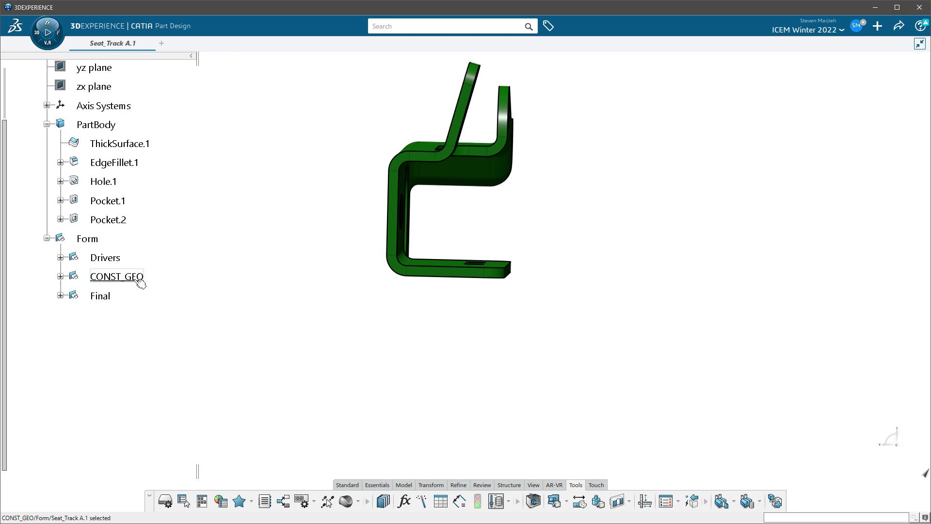
right_click(140, 281)
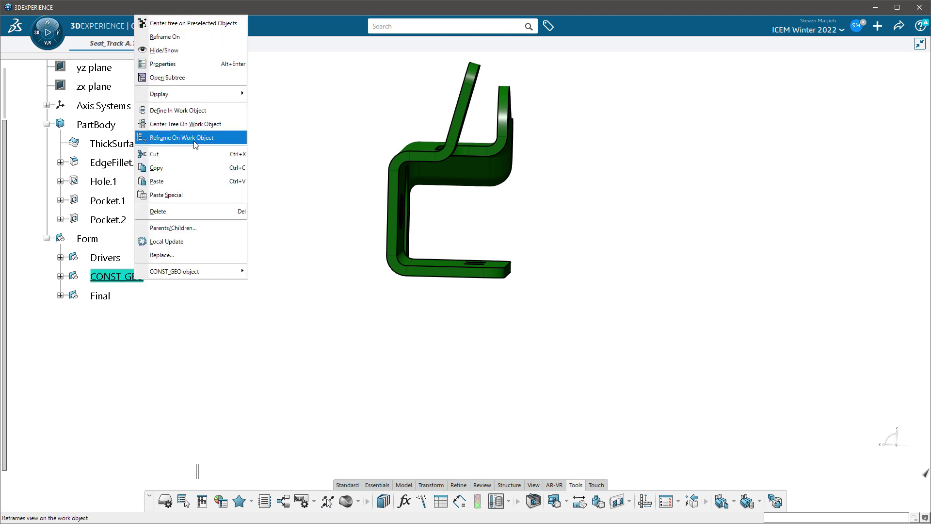
click(101, 359)
click(99, 359)
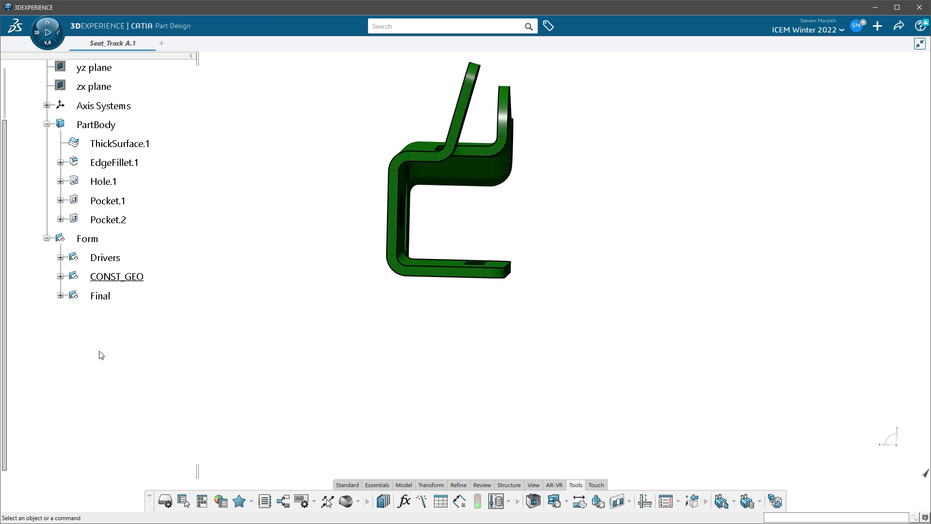
- Switch the in-work object to the Final geometrical set and back to CONST_GEO
click(109, 298)
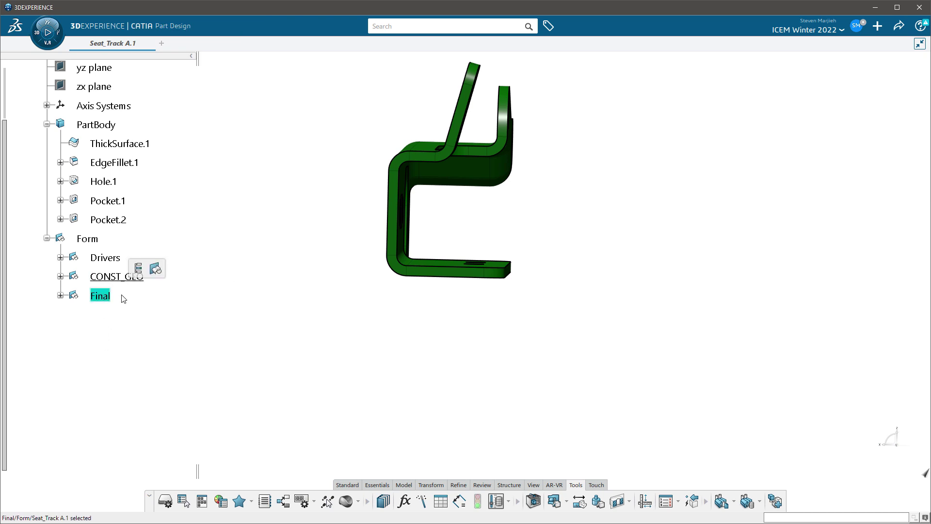
click(120, 372)
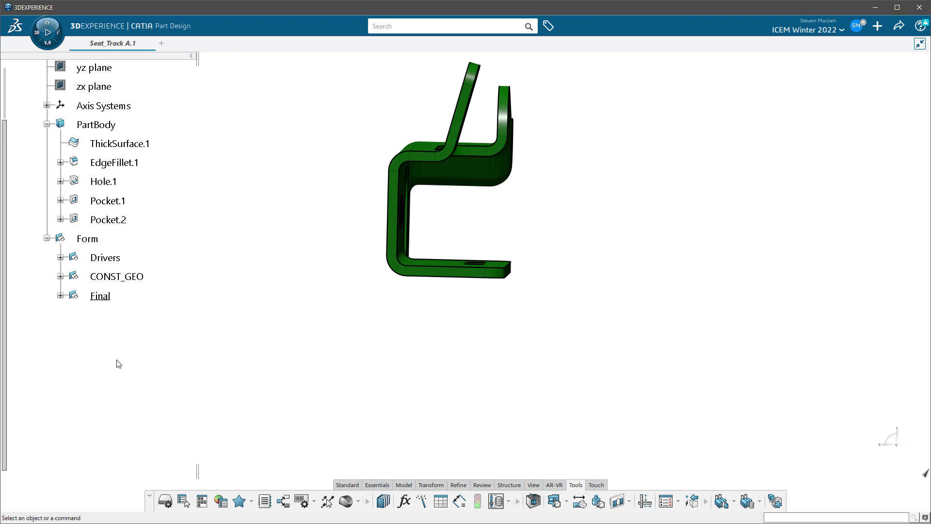
click(137, 277)
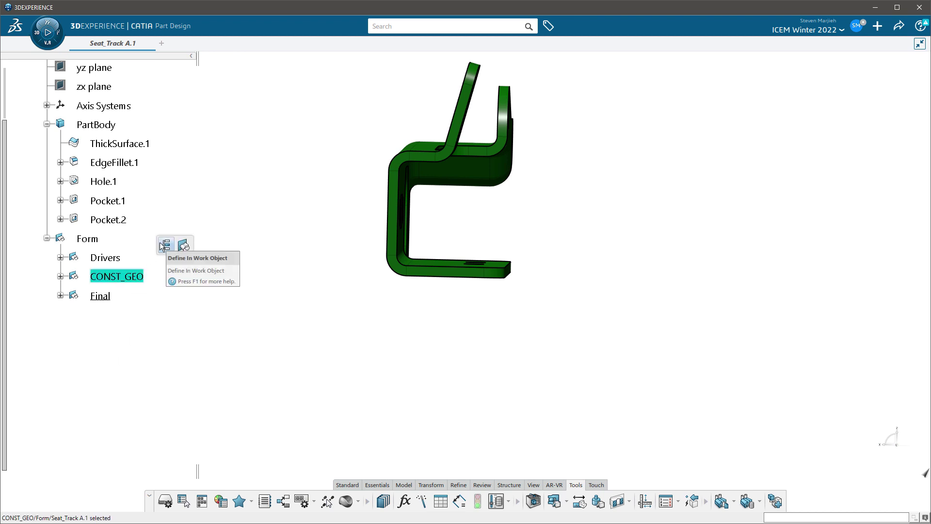
right_click(128, 276)
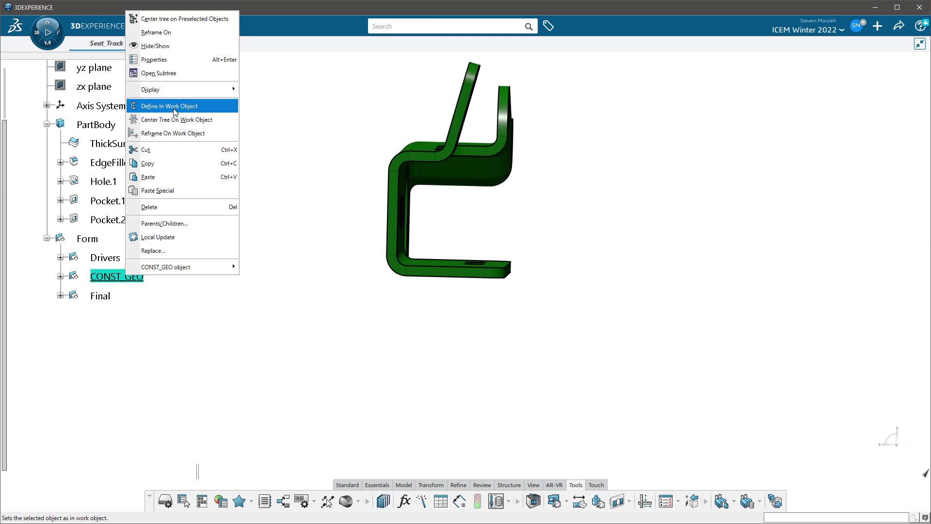
click(295, 291)
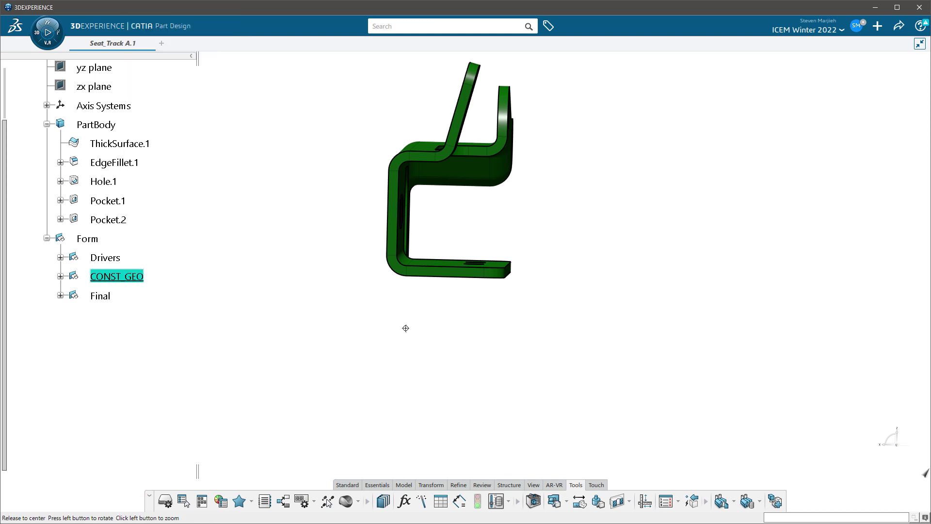
- Create a kept minimum distance measure from the bracket's outer side face to the bottom flange's long edge face, with its label below the part
middle_drag(385, 313, 443, 339)
click(579, 501)
middle_drag(528, 429, 490, 383)
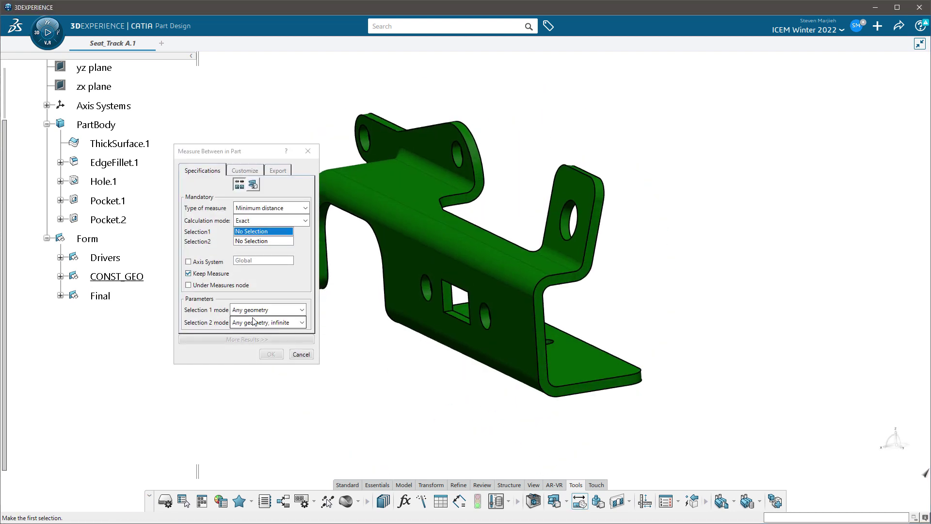
click(501, 347)
middle_drag(624, 385, 461, 363)
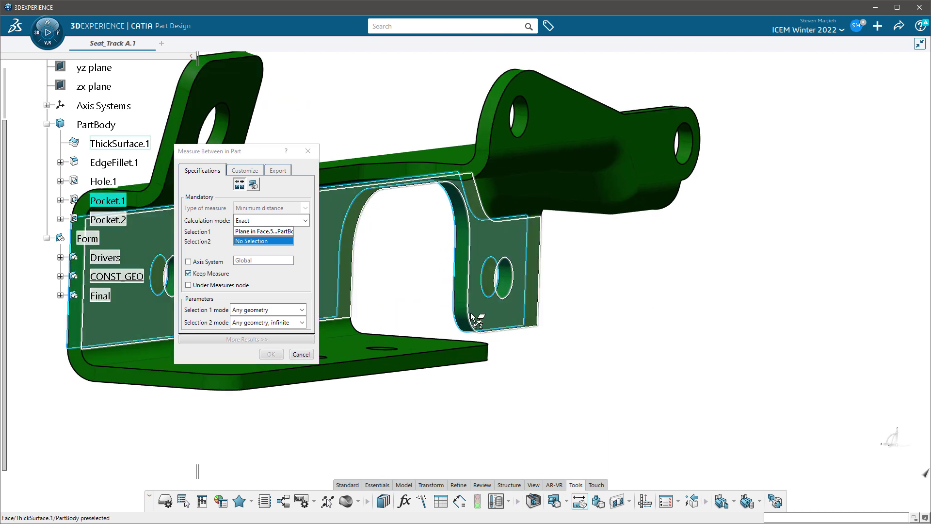
click(455, 355)
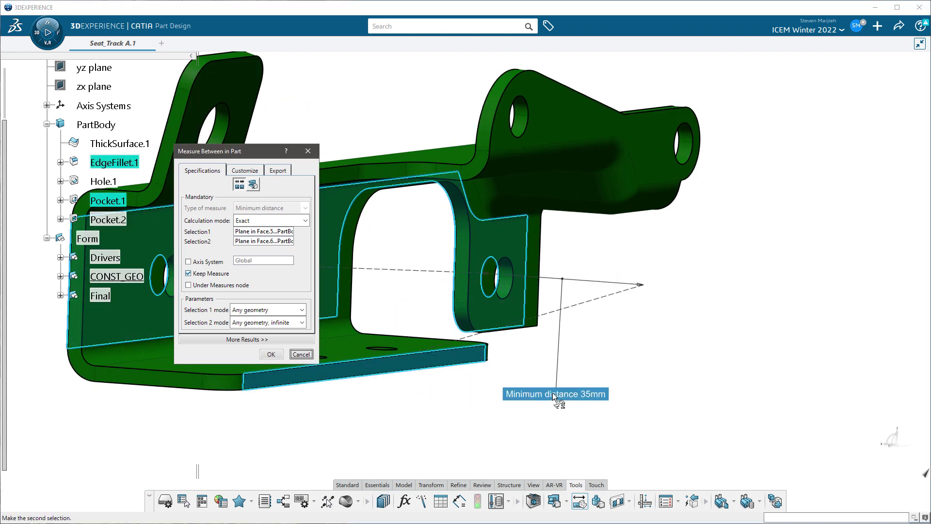
click(557, 389)
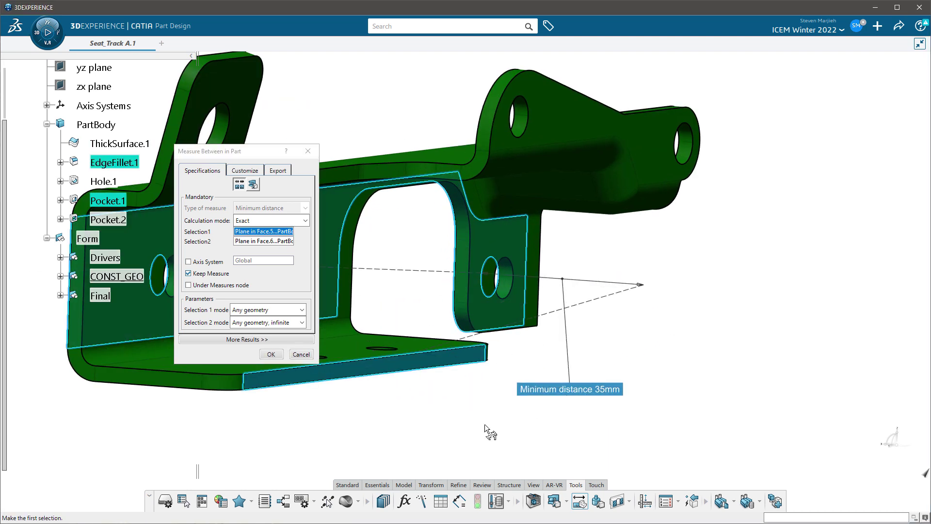
click(271, 354)
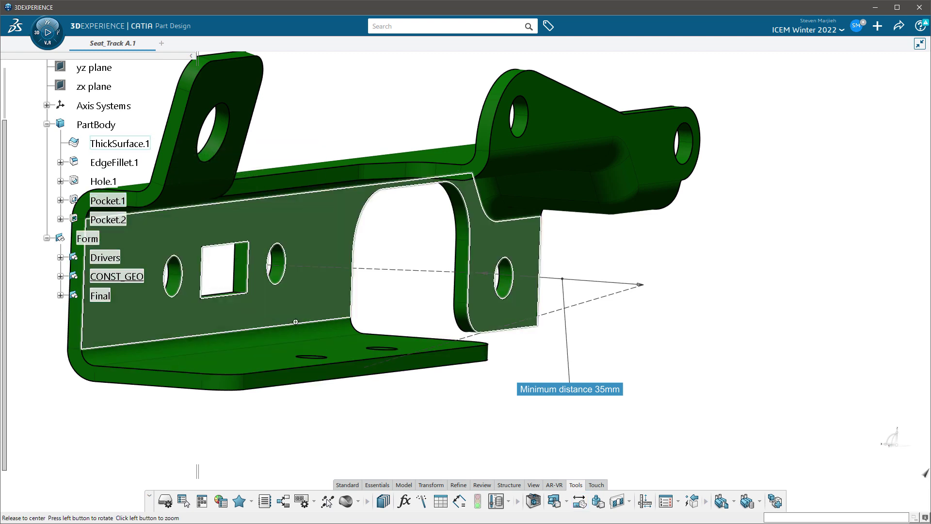
- Center the tree on the new distance measure and examine where it is stored within the CONST_GEO set
middle_drag(271, 323, 258, 342)
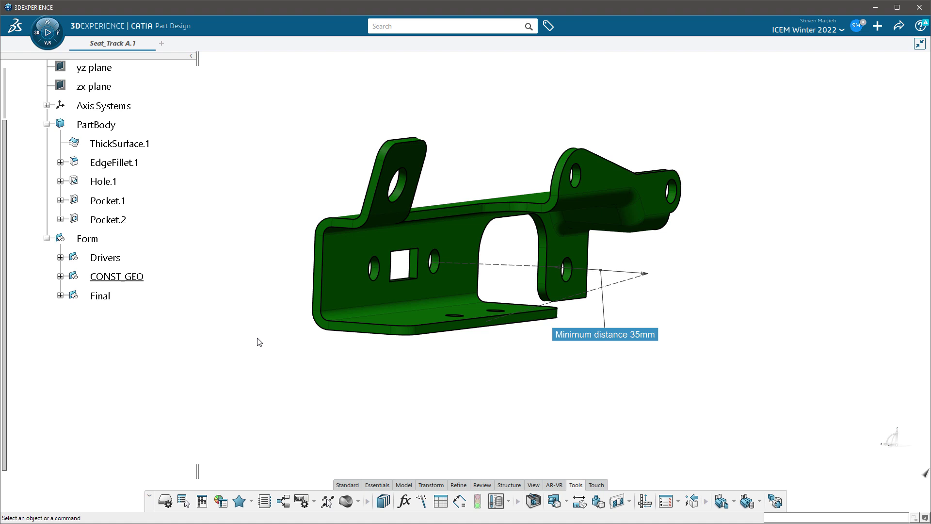
right_click(618, 338)
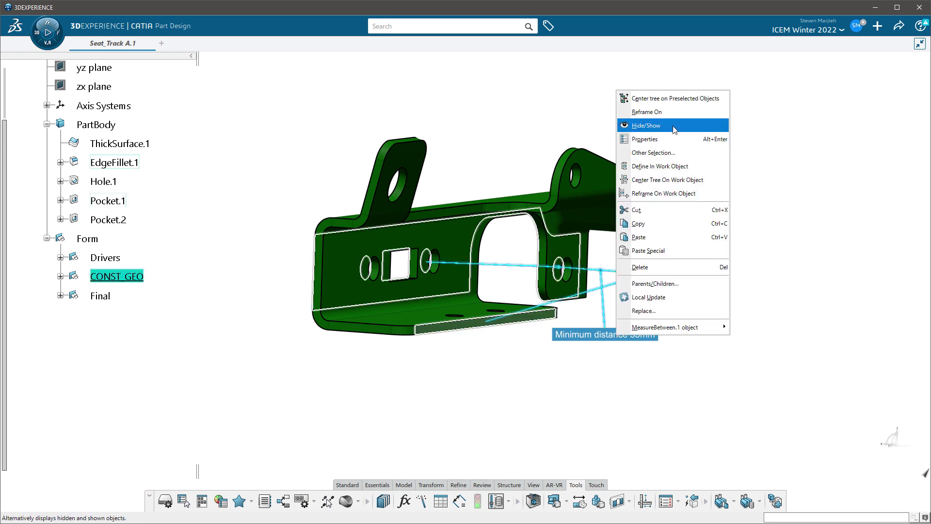
click(673, 99)
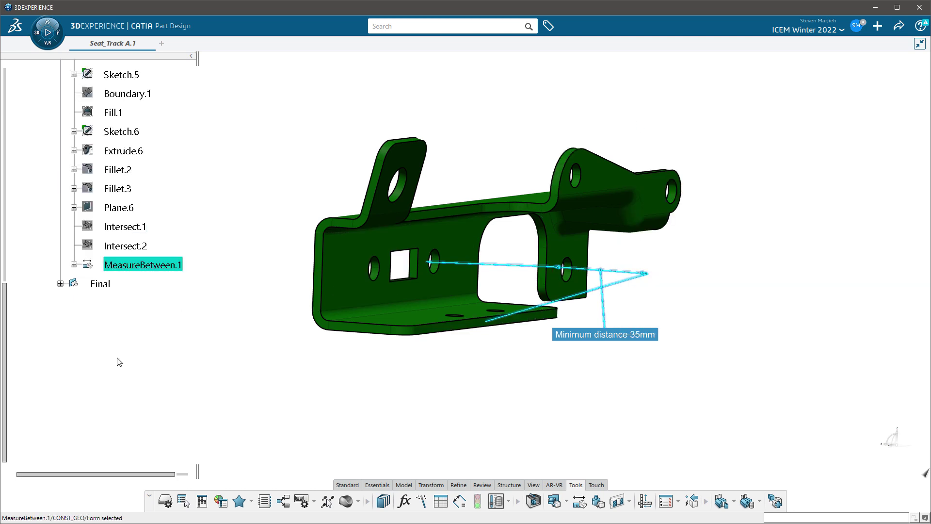
scroll(124, 359, up, 10)
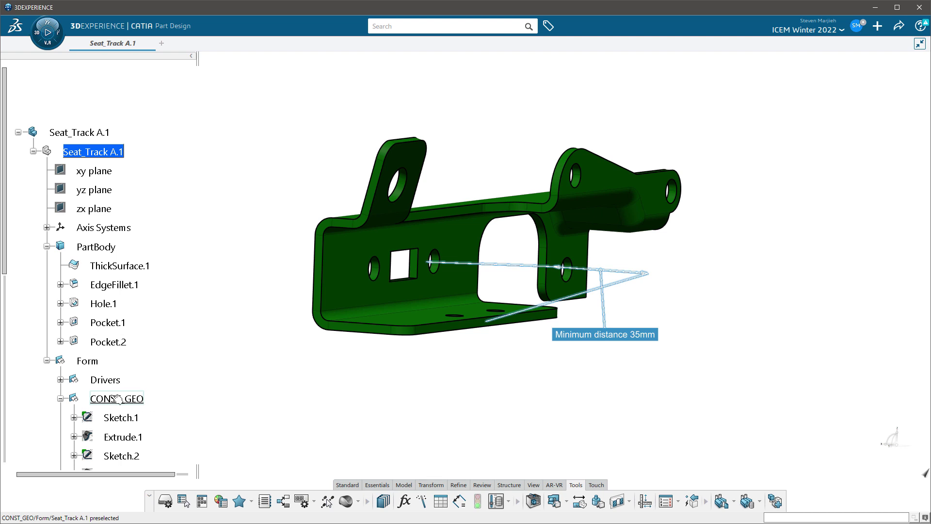
scroll(140, 399, down, 8)
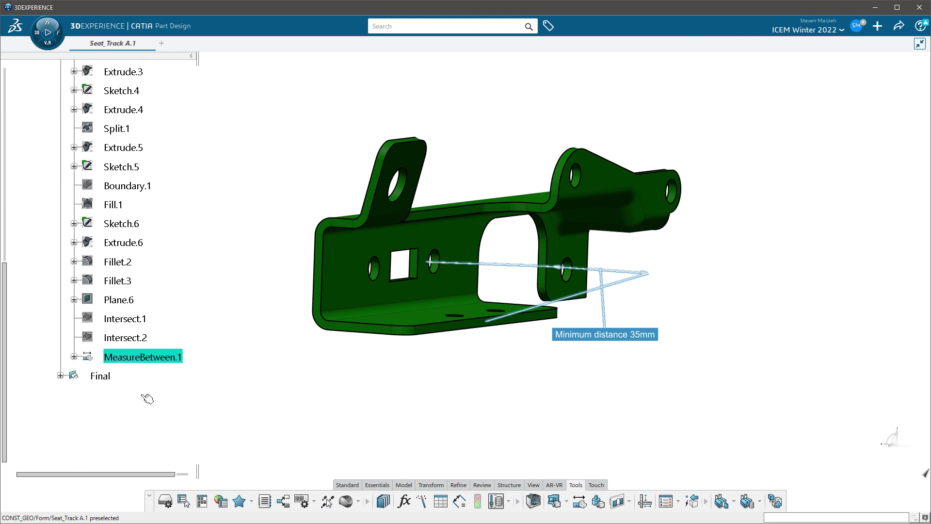
click(456, 429)
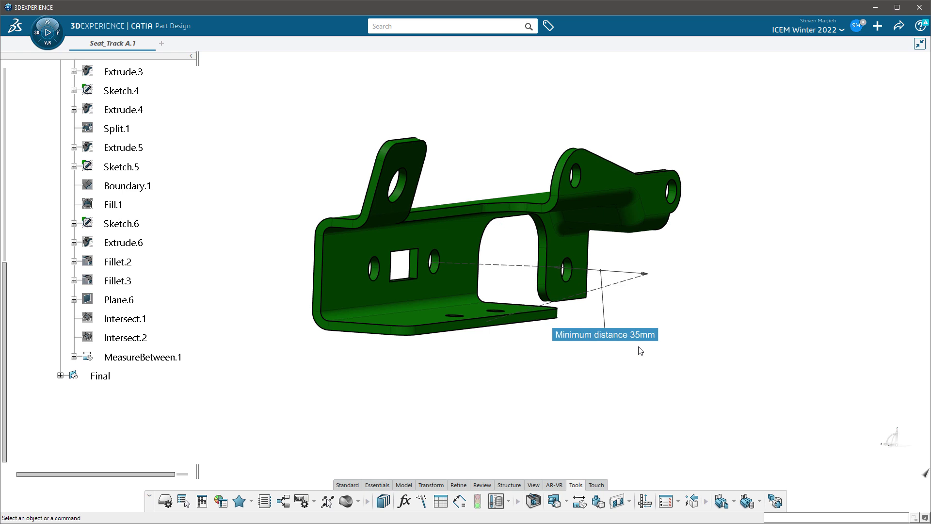
middle_drag(642, 348, 550, 283)
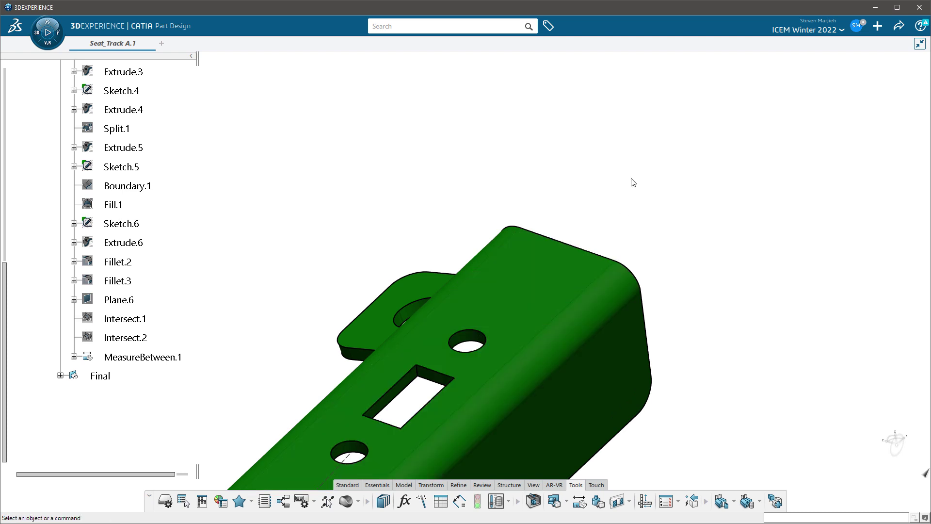
middle_drag(338, 257, 363, 223)
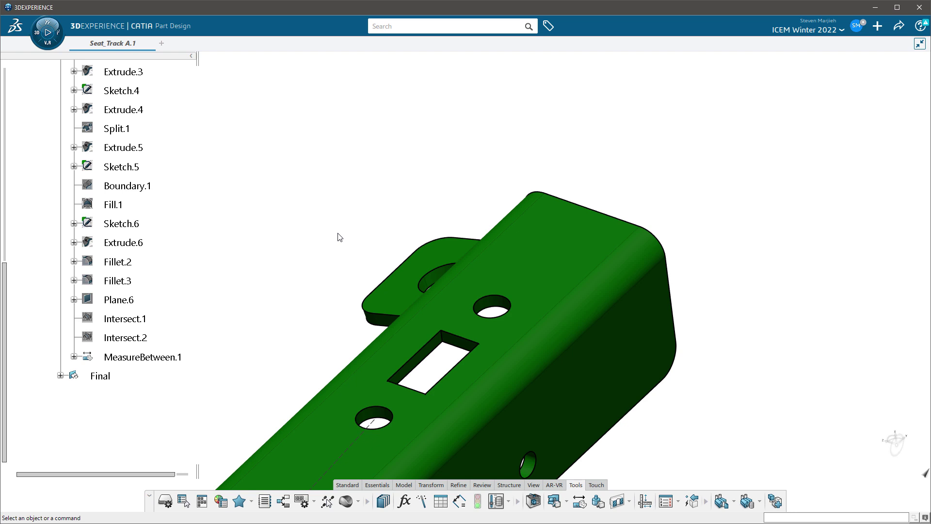
- Start a kept minimum distance measure with Surface only as the first selection mode and Any geometry, infinite as the second
click(579, 501)
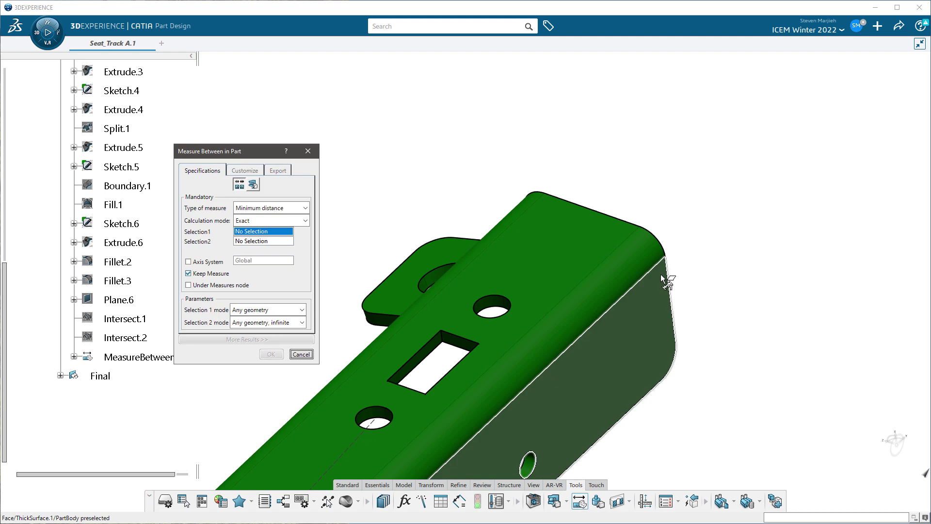
drag(260, 155, 289, 70)
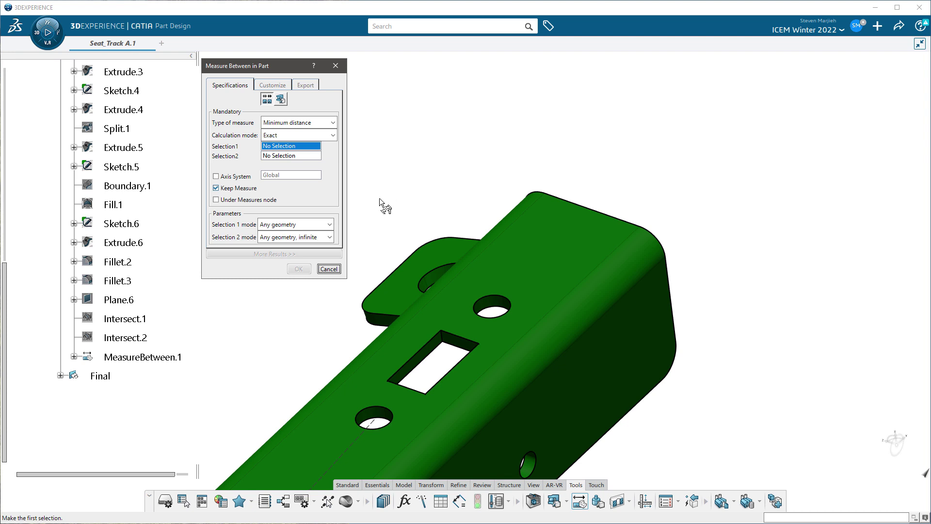
click(301, 238)
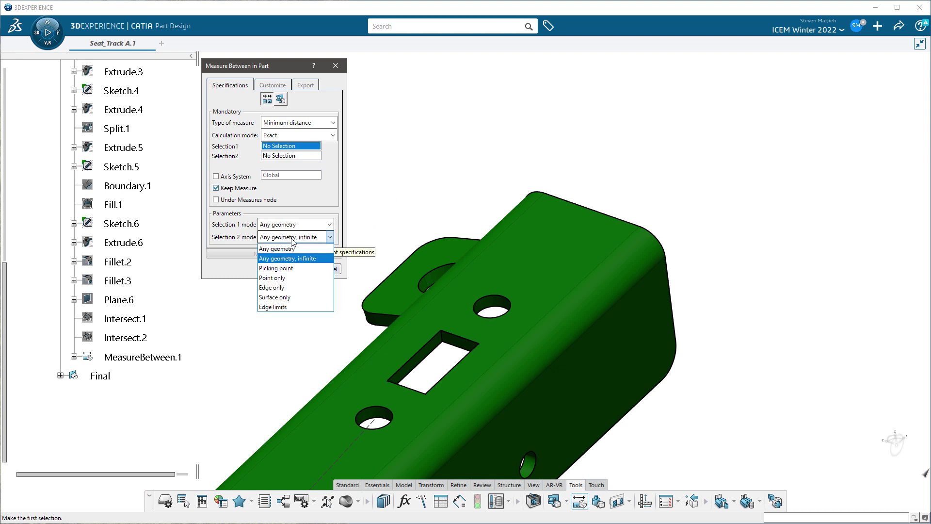
click(291, 224)
click(291, 224)
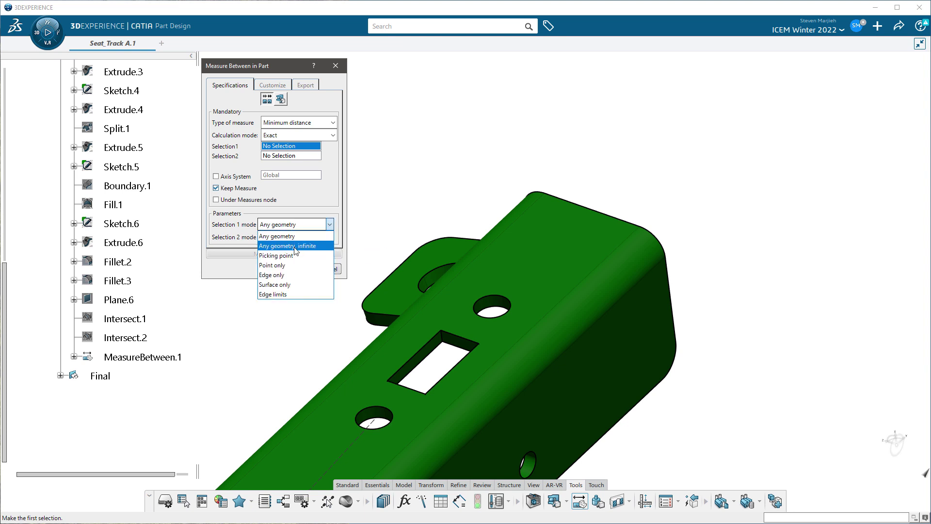
click(274, 284)
- Measure from the cylindrical wall of the round hole nearest the bracket's end to the outer side face, with the label above the part
middle_drag(449, 213, 456, 264)
click(394, 272)
middle_drag(575, 309, 542, 234)
click(681, 364)
middle_drag(628, 210, 615, 157)
drag(461, 347, 452, 300)
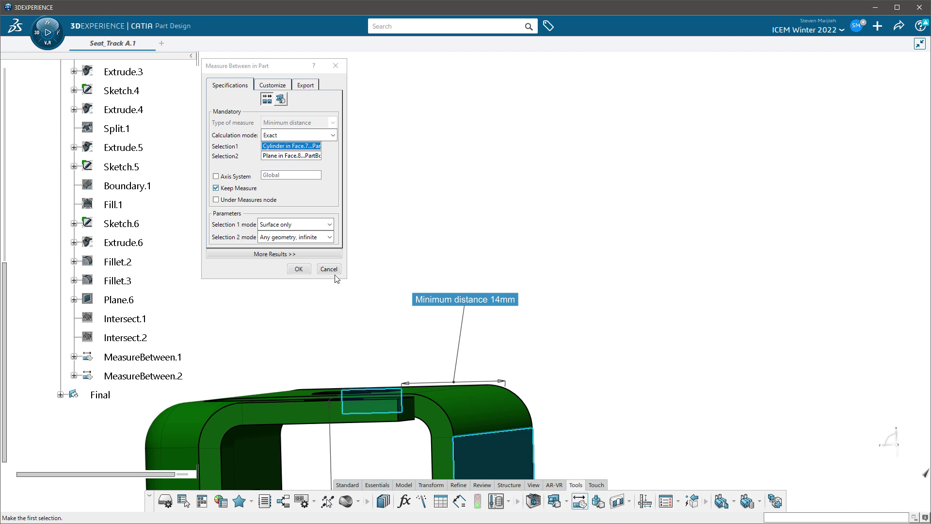
click(298, 270)
middle_drag(458, 194, 539, 192)
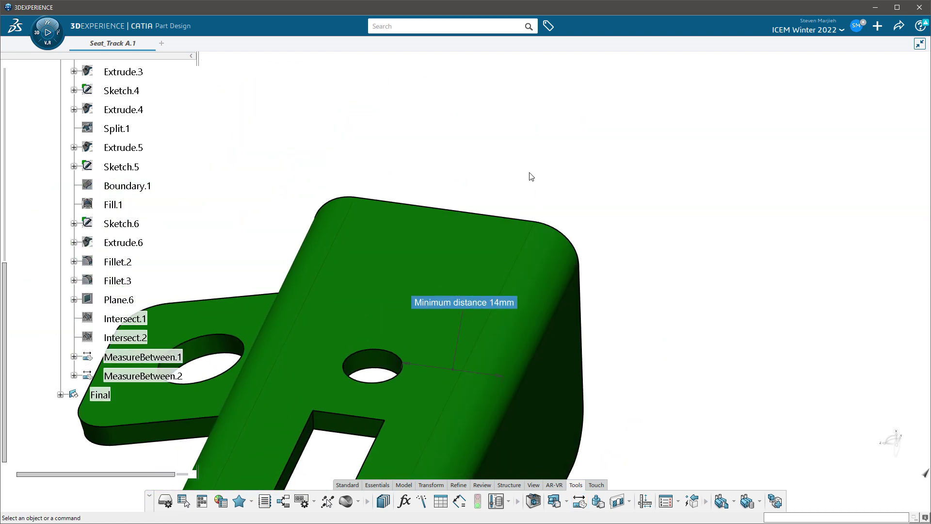
- Place an Up To Last hole on the bracket's web face, about 10.8 mm from the end edge and 12.4 mm from the long bend edge
click(377, 484)
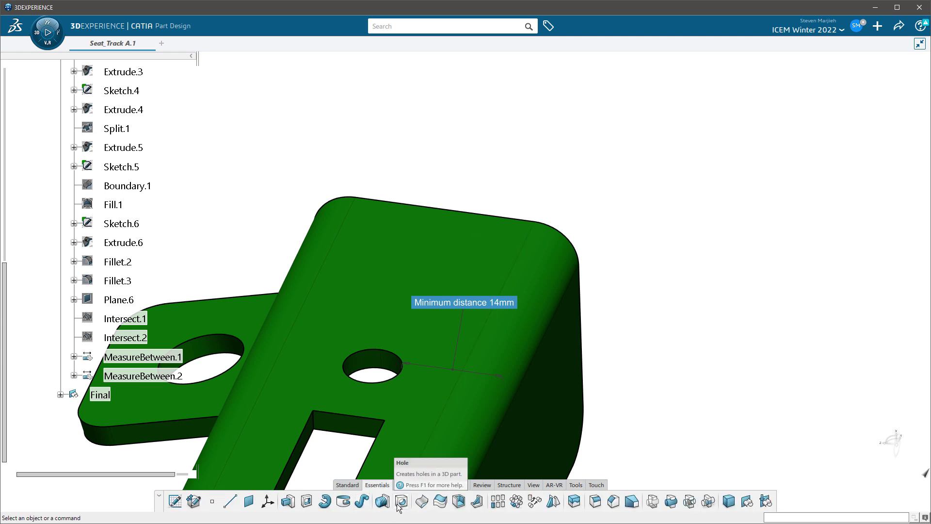
click(401, 503)
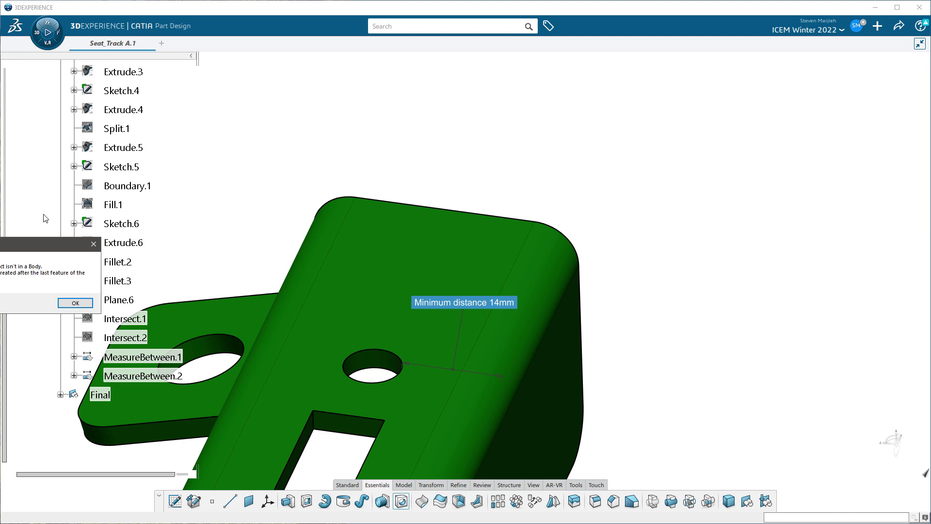
drag(33, 246, 318, 112)
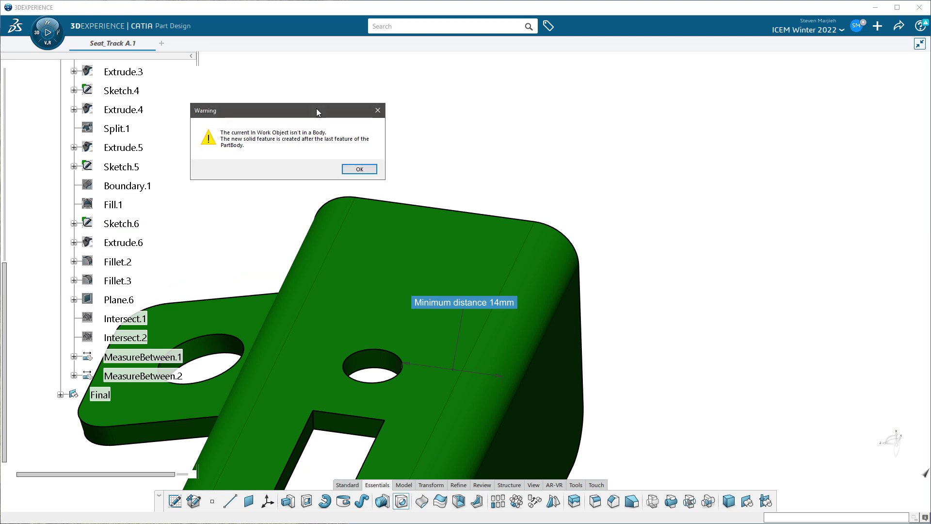
click(360, 169)
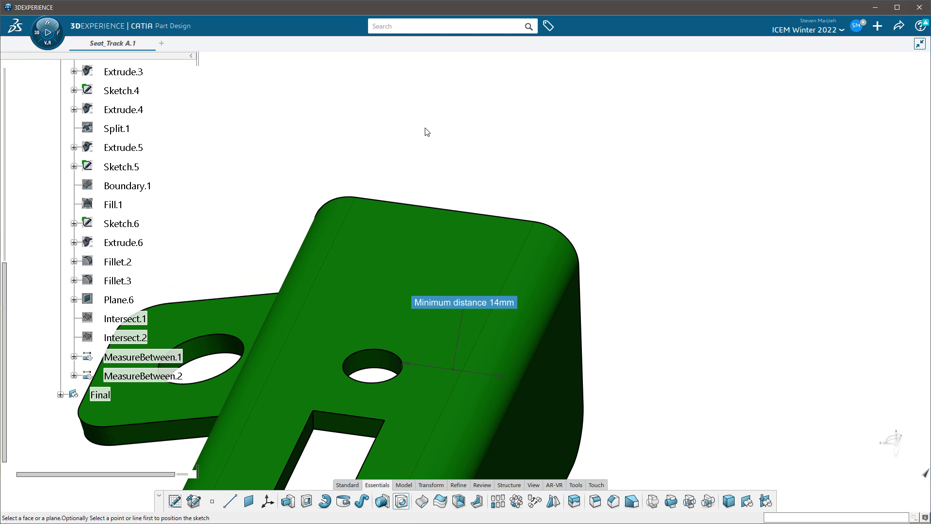
click(447, 211)
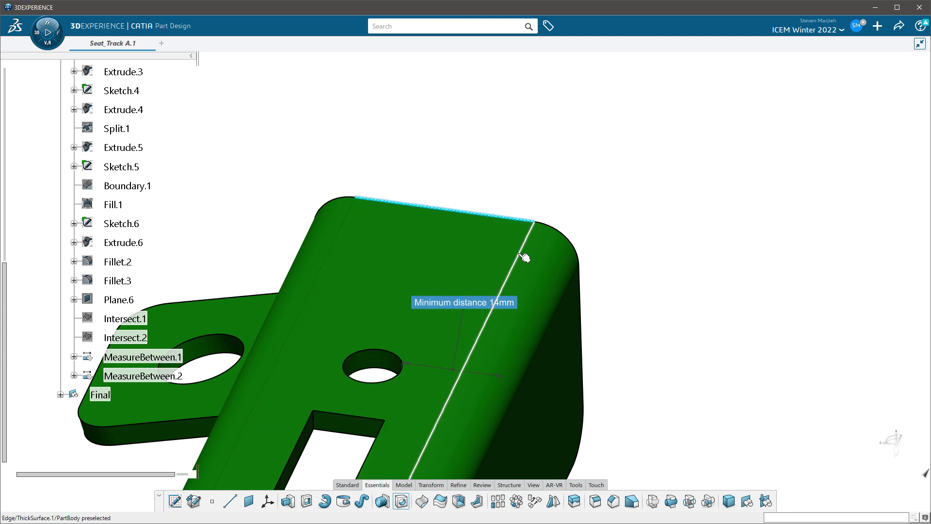
click(522, 253)
click(429, 258)
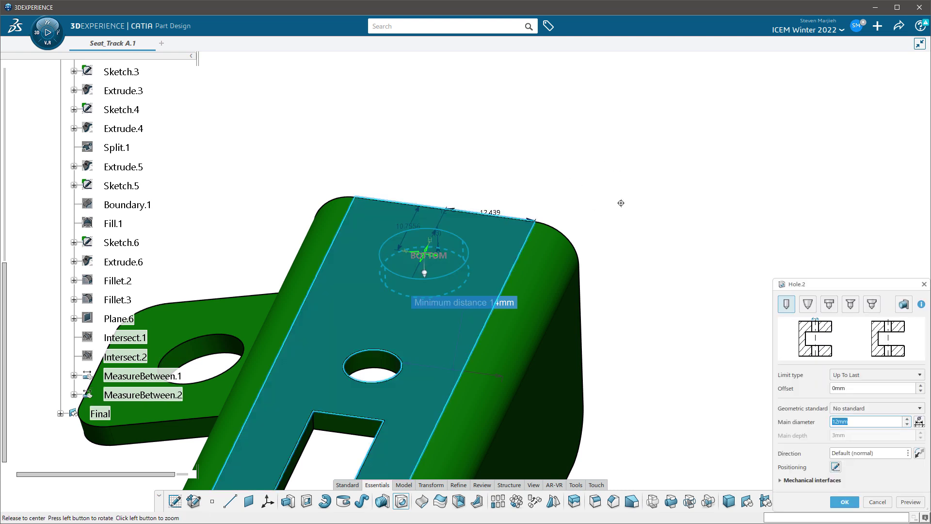
middle_drag(624, 208, 556, 219)
drag(830, 282, 611, 134)
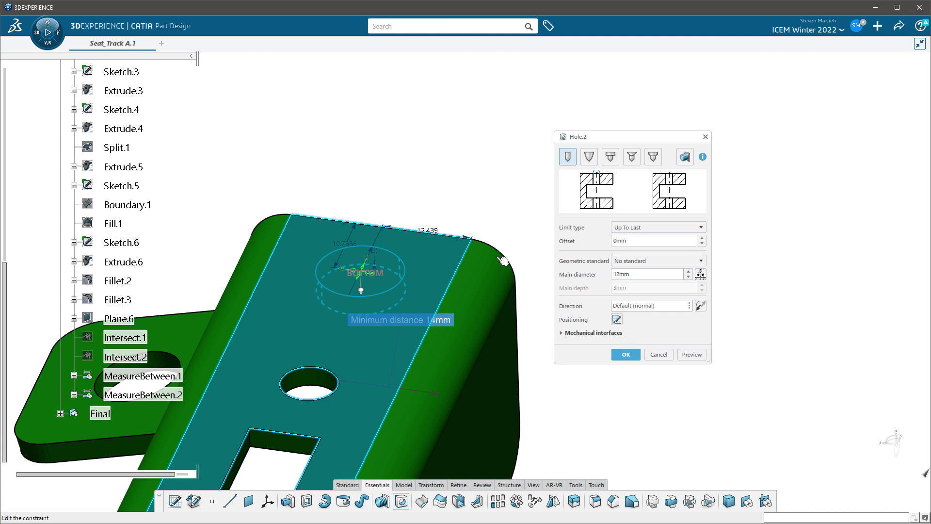
- Link the new hole's offset from the long bend edge to the Distance parameter of MeasureBetween.2
double_click(434, 231)
drag(849, 359, 676, 243)
click(686, 260)
right_click(686, 260)
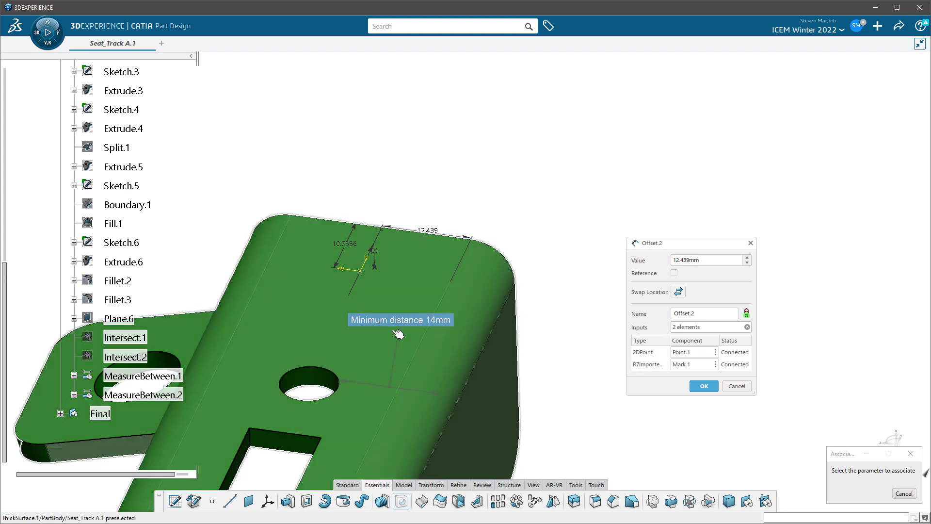
click(73, 394)
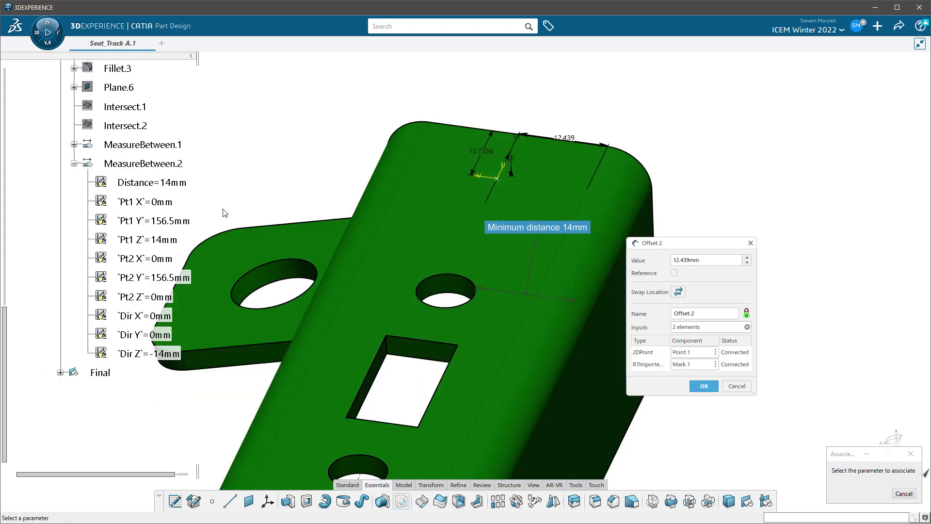
click(186, 184)
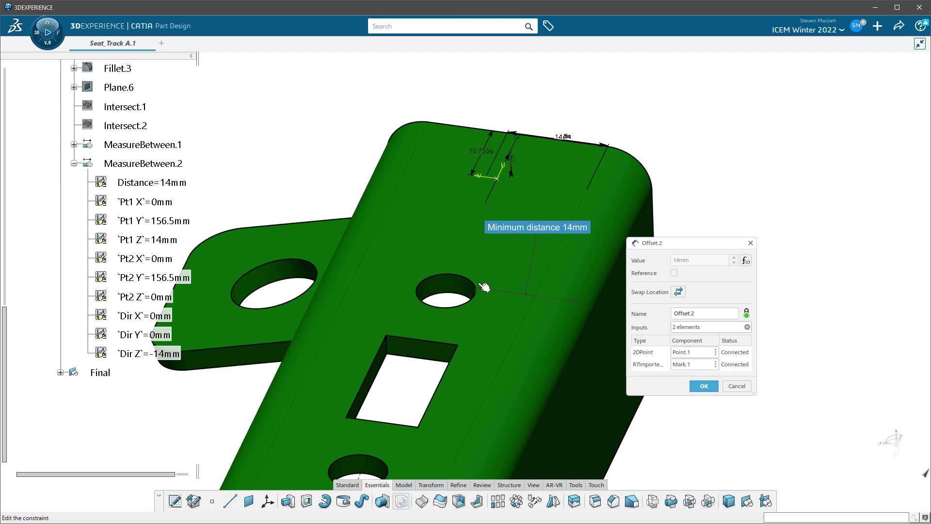
click(704, 386)
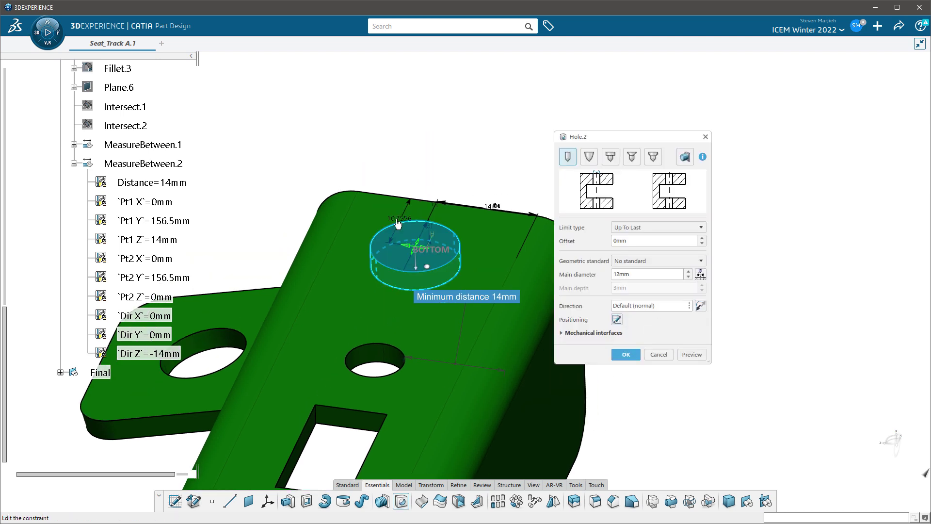
- Link the new hole's offset from the bracket's end edge to the same Distance parameter of MeasureBetween.2
double_click(398, 221)
right_click(687, 260)
click(713, 310)
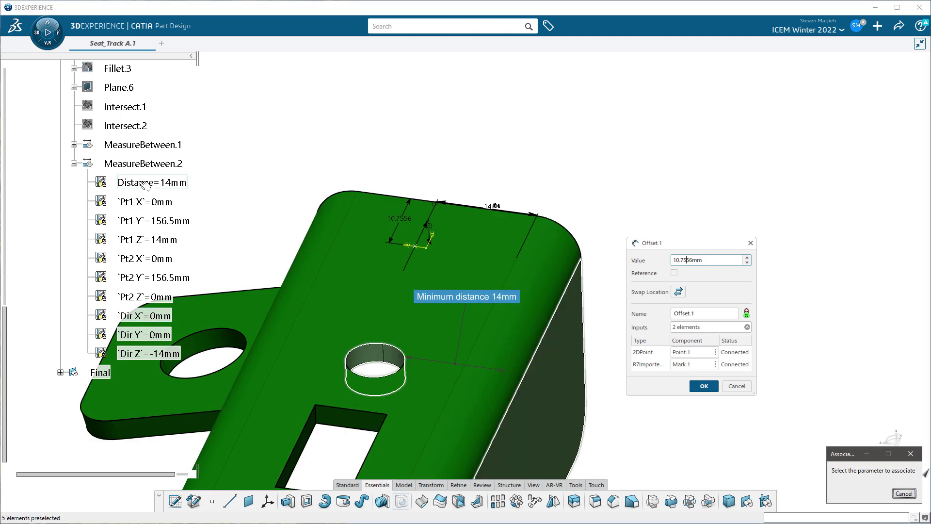
click(152, 183)
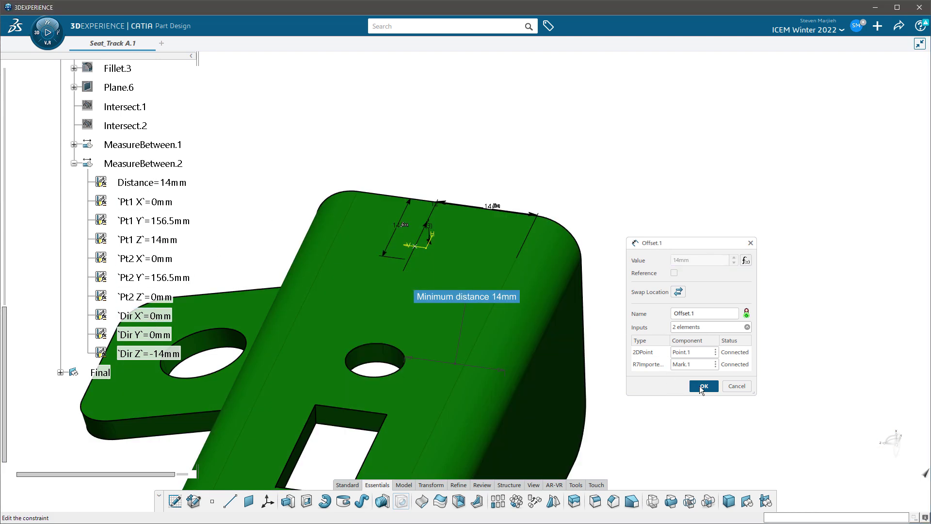
click(703, 387)
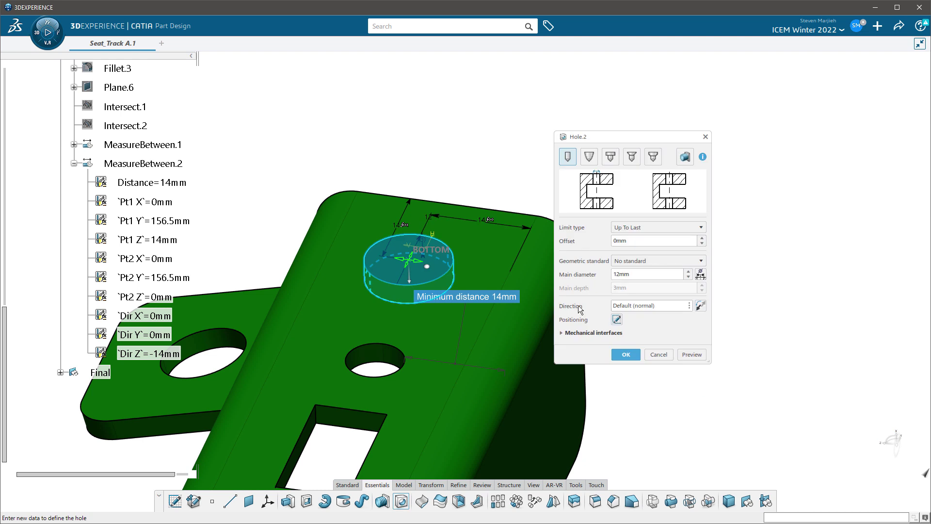
- Set the new hole's main diameter to 8 mm
double_click(634, 274)
text(8)
key(Return)
middle_drag(593, 202, 369, 296)
double_click(484, 292)
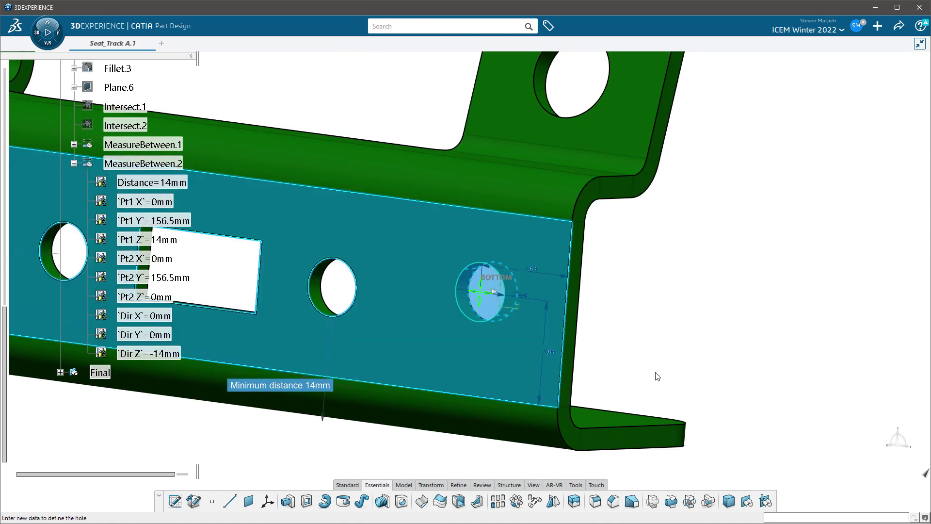
middle_drag(502, 338, 436, 303)
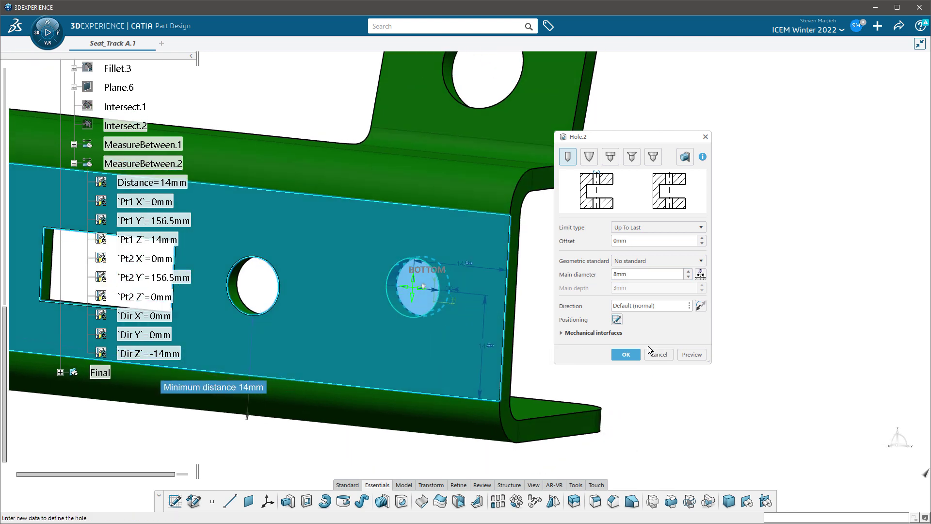
- Check the two linked offsets in the hole's positioning sketch, return to the hole definition and create the hole
click(618, 321)
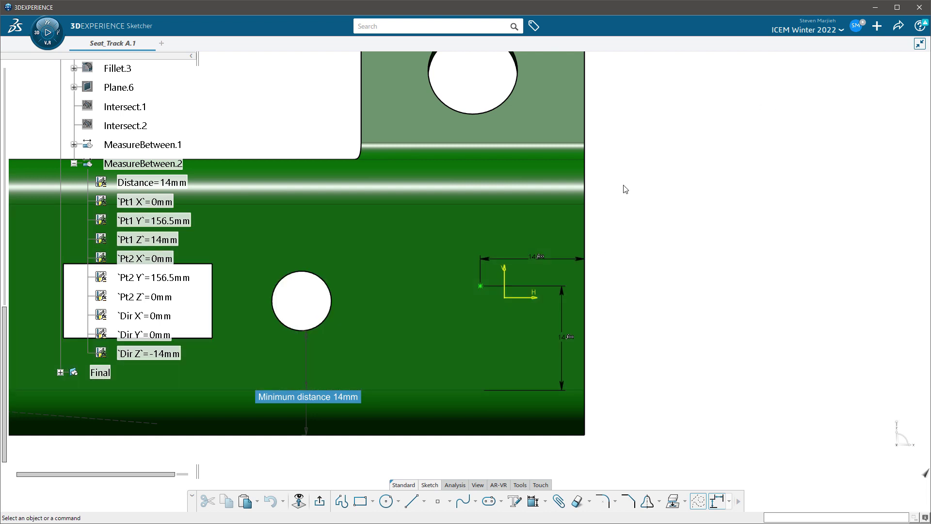
scroll(661, 322, down, 3)
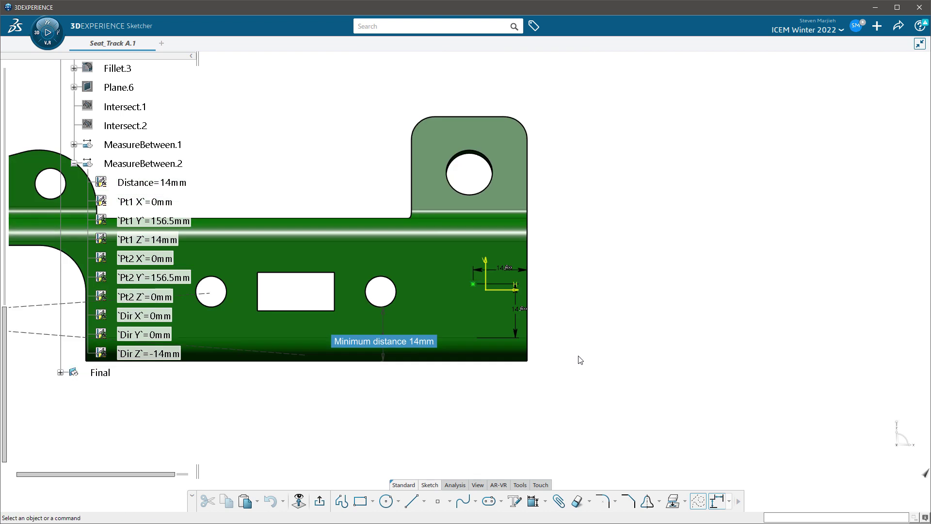
click(320, 501)
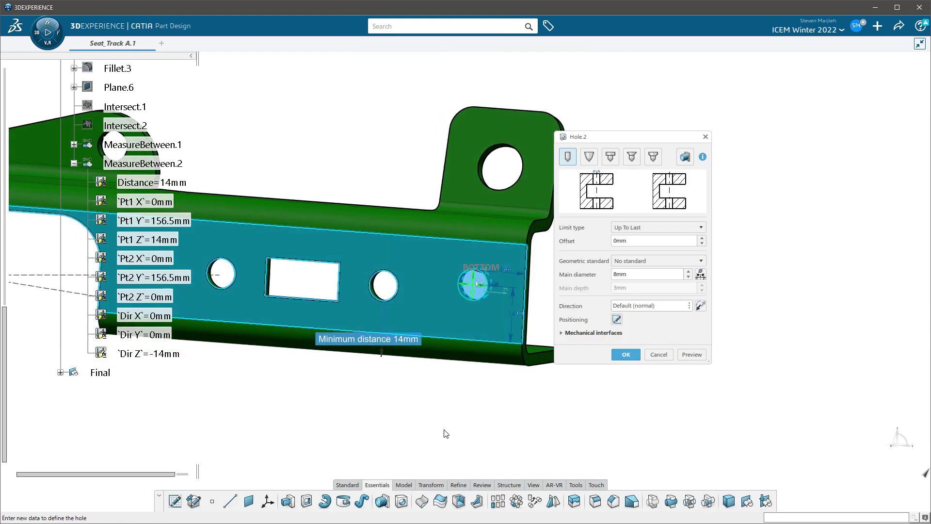
click(629, 354)
- Reopen the hole-to-side-face measure and change its first selection mode to Any geometry
middle_drag(170, 383, 327, 359)
middle_drag(259, 245, 313, 132)
double_click(517, 184)
middle_drag(496, 276, 405, 320)
drag(291, 79, 201, 244)
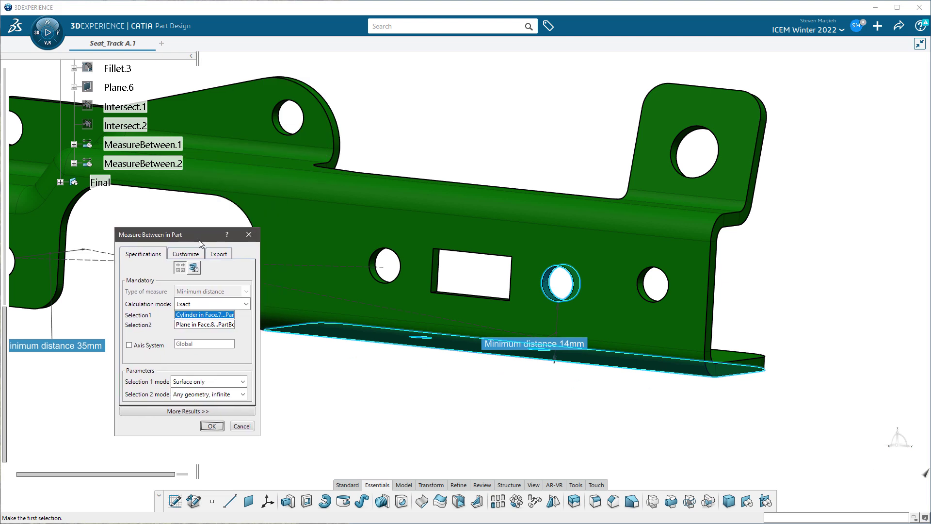
click(202, 324)
click(211, 316)
click(208, 382)
click(214, 394)
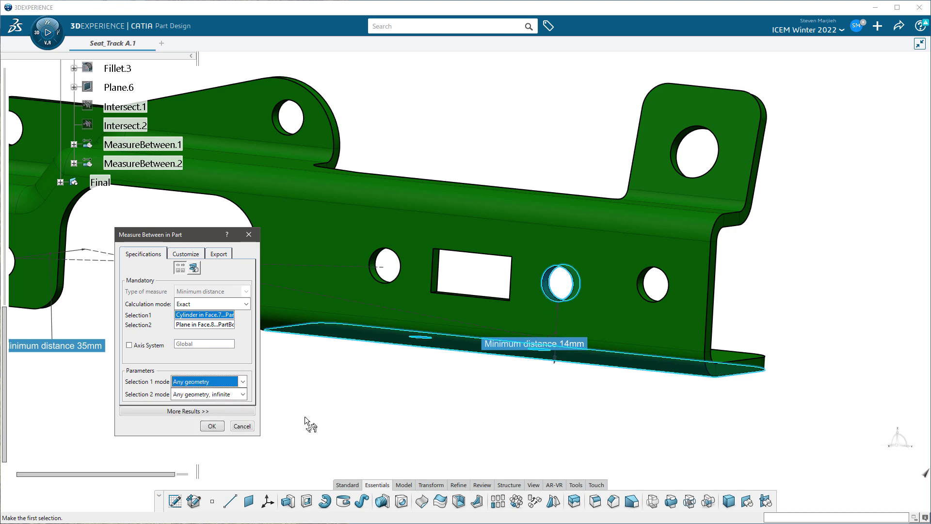
middle_drag(426, 382, 444, 343)
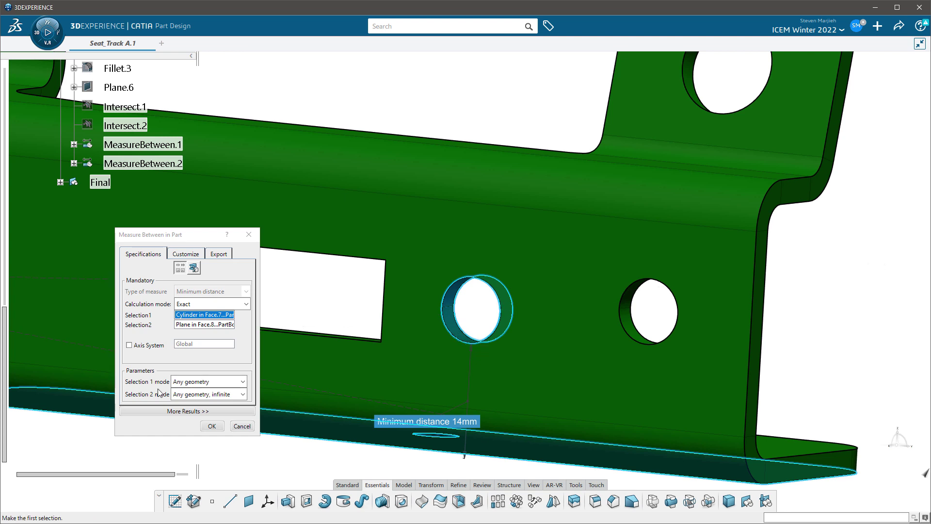
- Replace the measure's first selection with the hole's axis, place the label below the part and apply the edit
click(455, 329)
click(456, 332)
drag(458, 329, 495, 307)
middle_drag(496, 307, 560, 340)
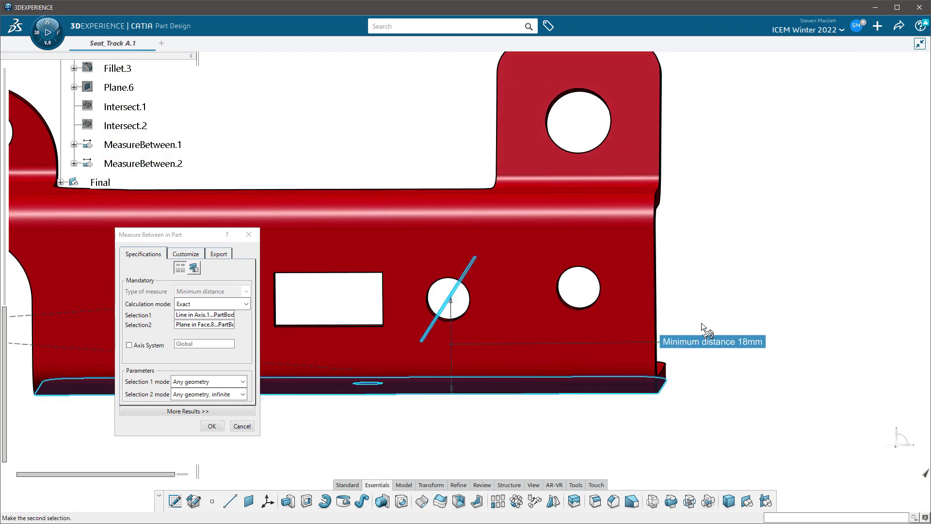
click(558, 424)
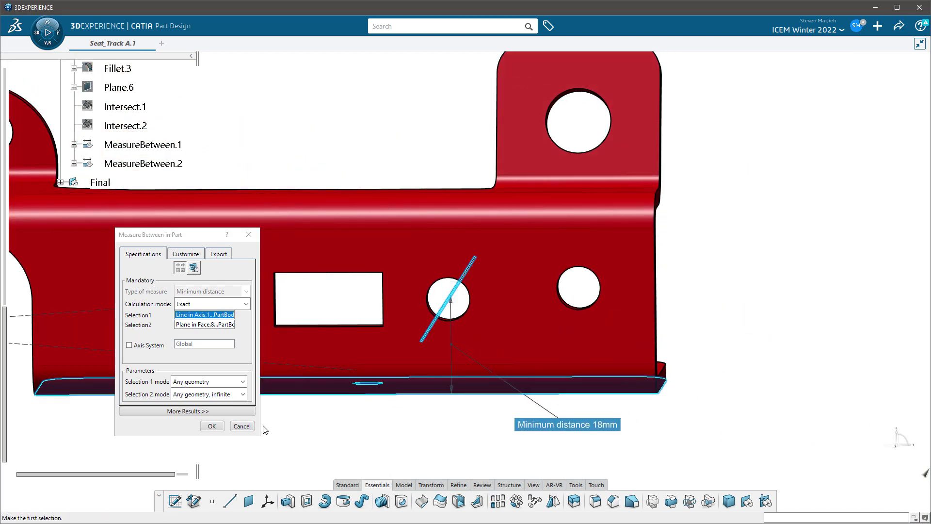
click(212, 427)
- Reopen the same measure, set the second selection mode to Any geometry and clear the second selection
middle_drag(359, 413, 383, 395)
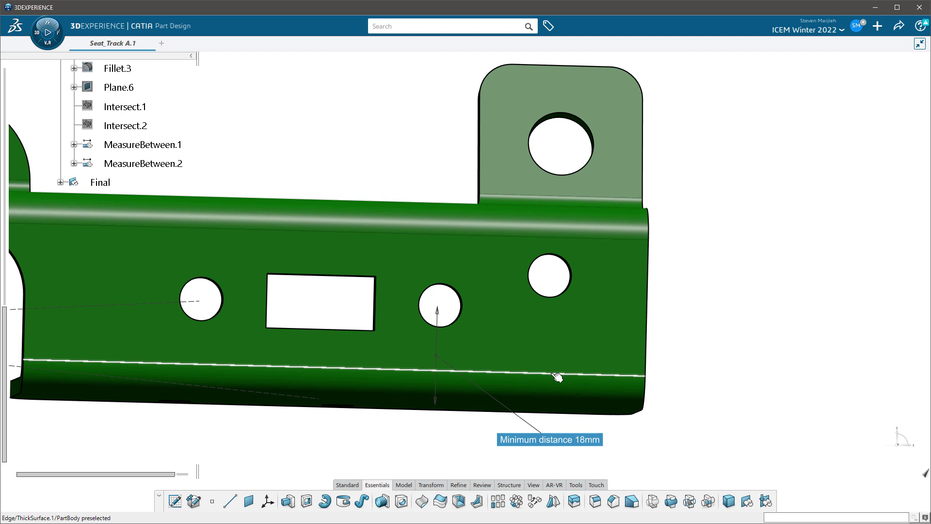
middle_drag(460, 387, 511, 391)
middle_drag(517, 421, 518, 423)
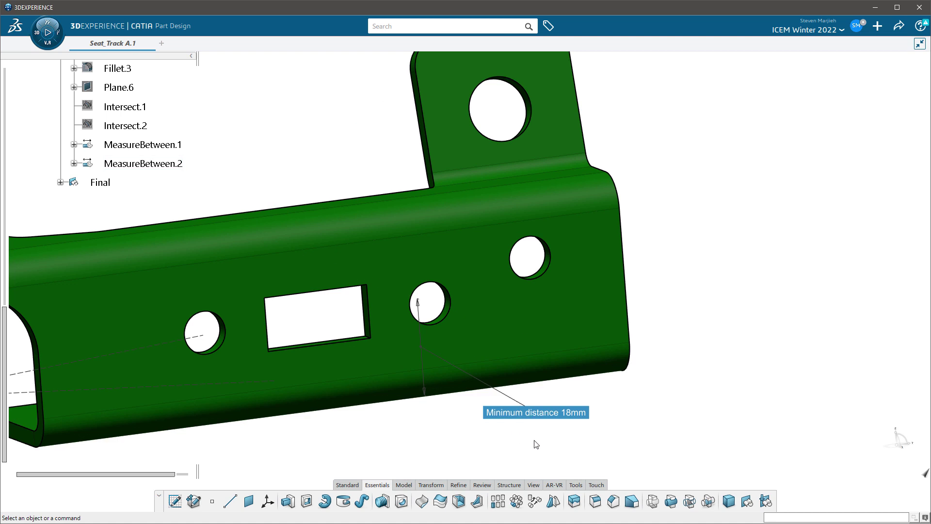
double_click(546, 418)
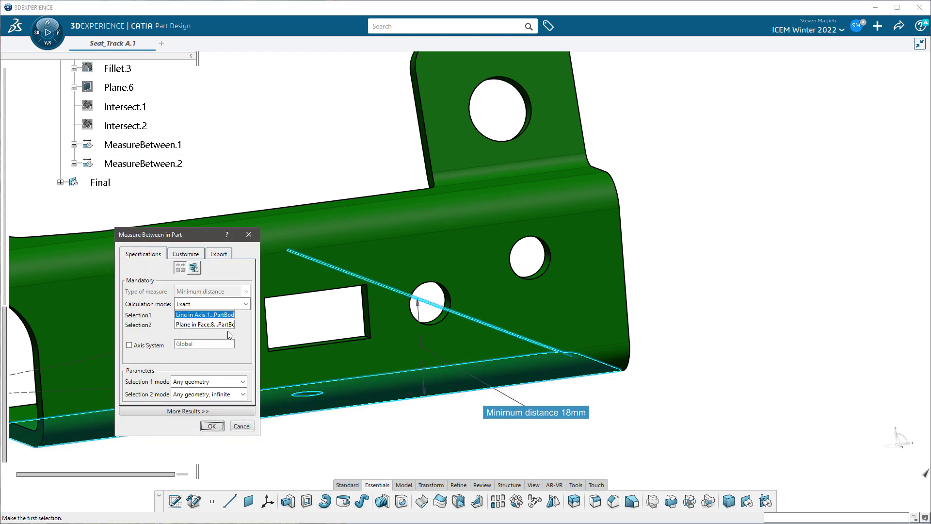
click(220, 324)
click(221, 397)
click(221, 404)
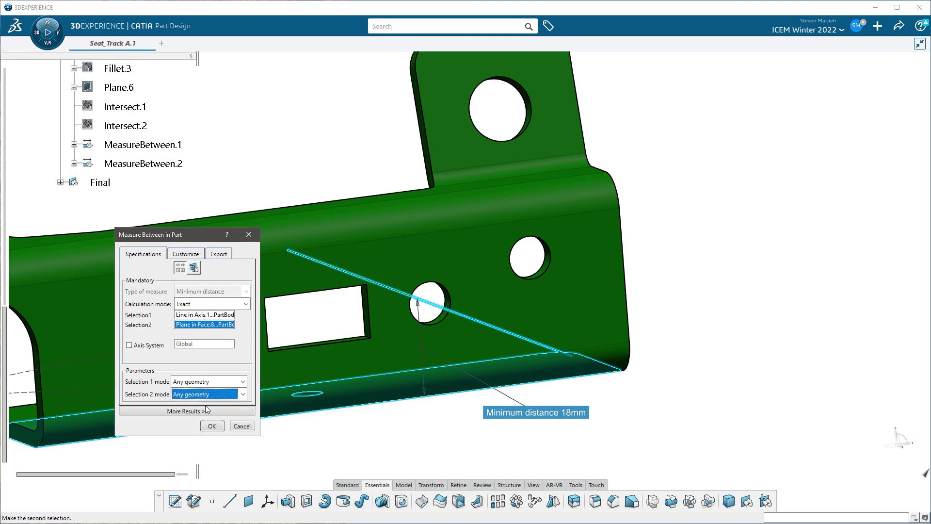
click(445, 373)
drag(17, 256, 123, 240)
click(151, 285)
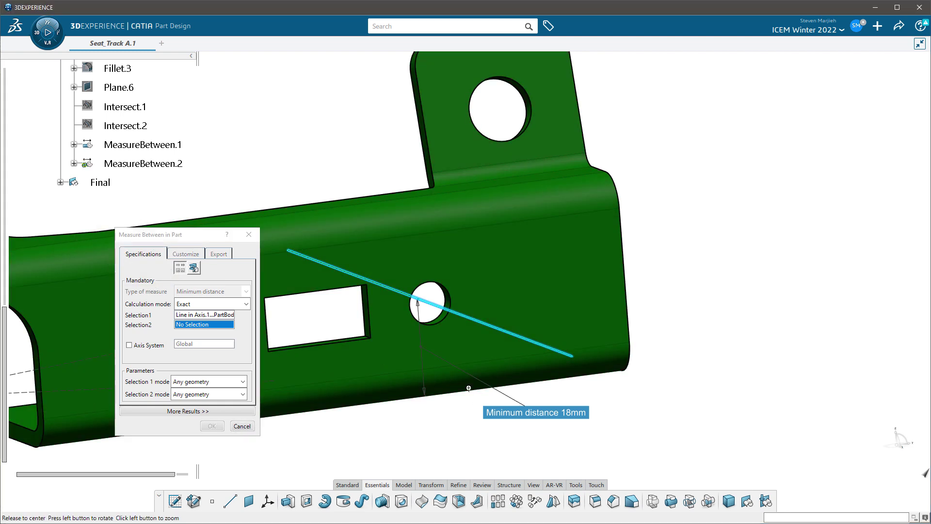
- Select the long bend edge below the hole as the measure's second selection, place the label below the part and apply the edit
middle_drag(478, 404, 538, 404)
middle_drag(477, 262, 440, 348)
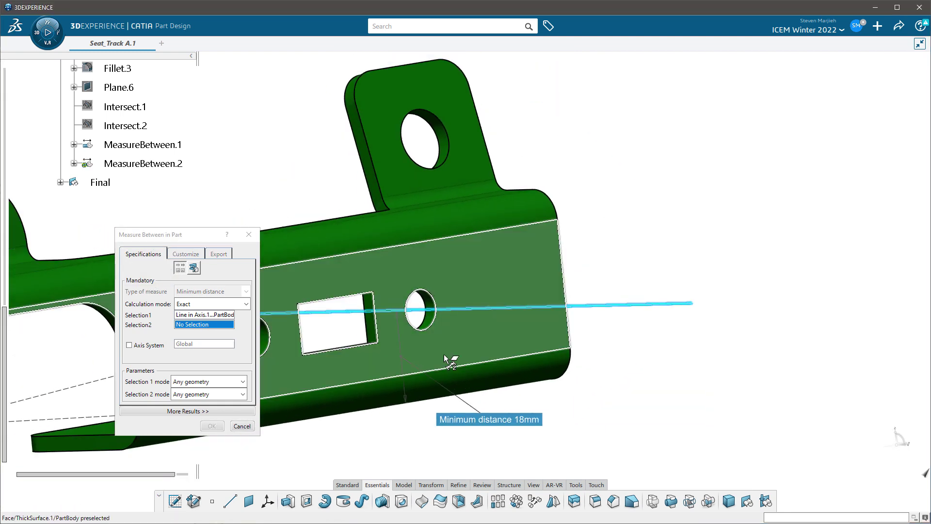
click(455, 367)
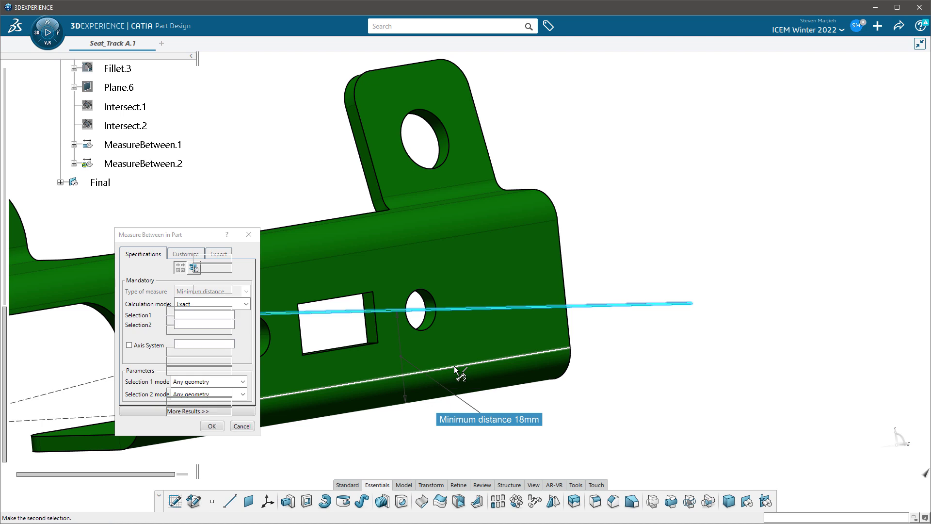
click(455, 367)
drag(466, 365, 614, 413)
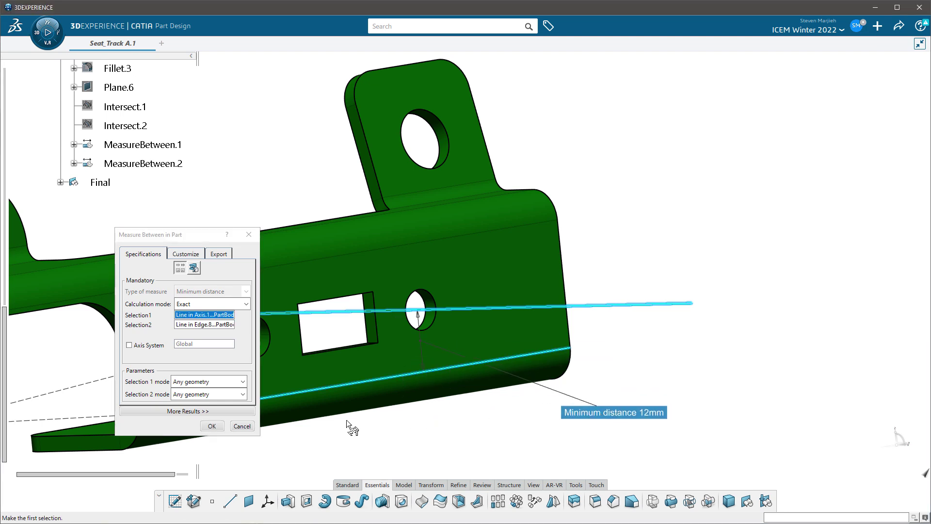
click(212, 425)
- Examine the linked hole's updated position on the bracket and the tree around the CONST_GEO set
middle_drag(703, 324, 678, 316)
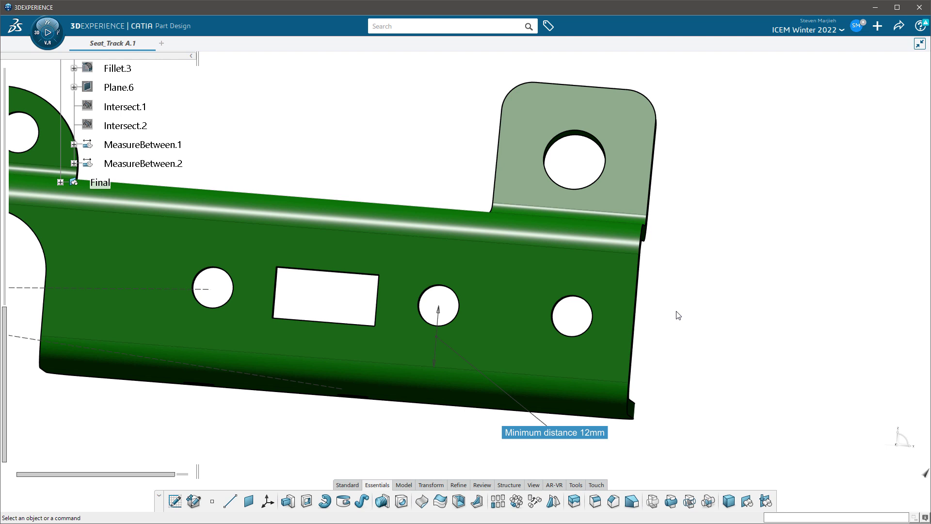
middle_drag(267, 208, 202, 235)
scroll(116, 182, up, 8)
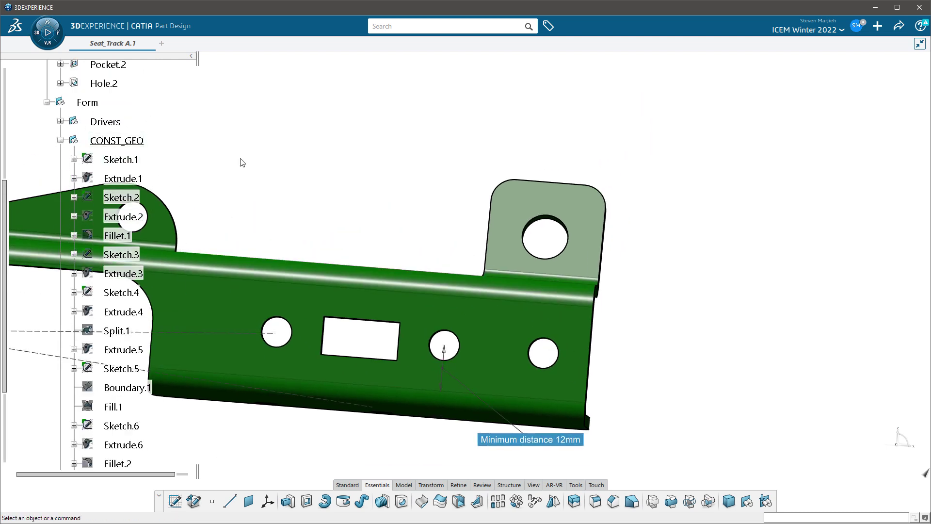